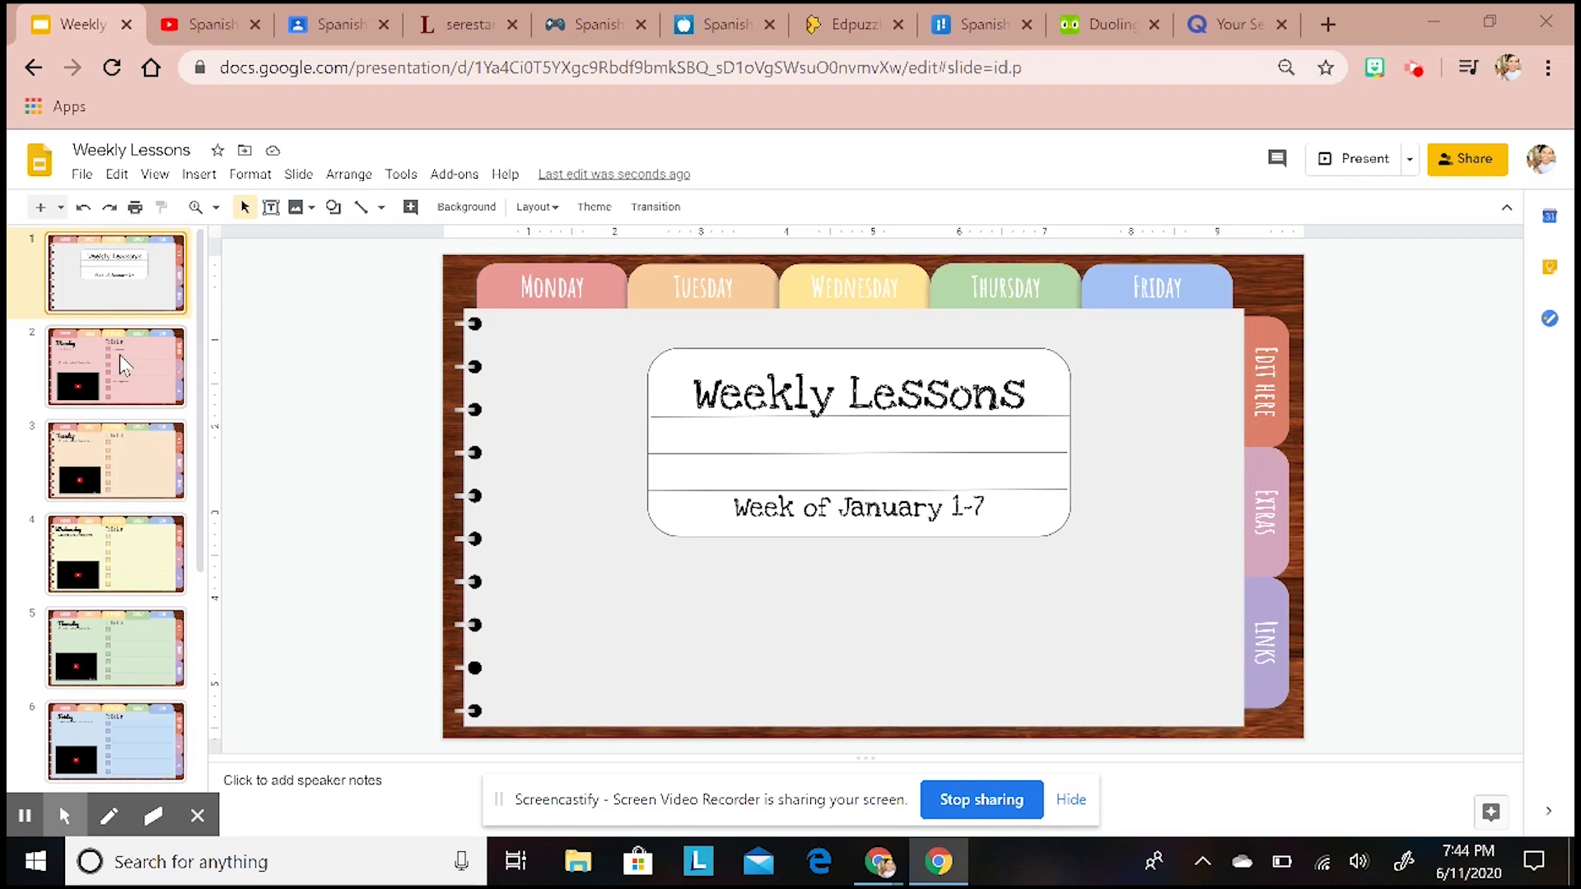
Preview the Tuesday, Wednesday, title and Monday slides of the Weekly Lessons deck.
left_click(130, 443)
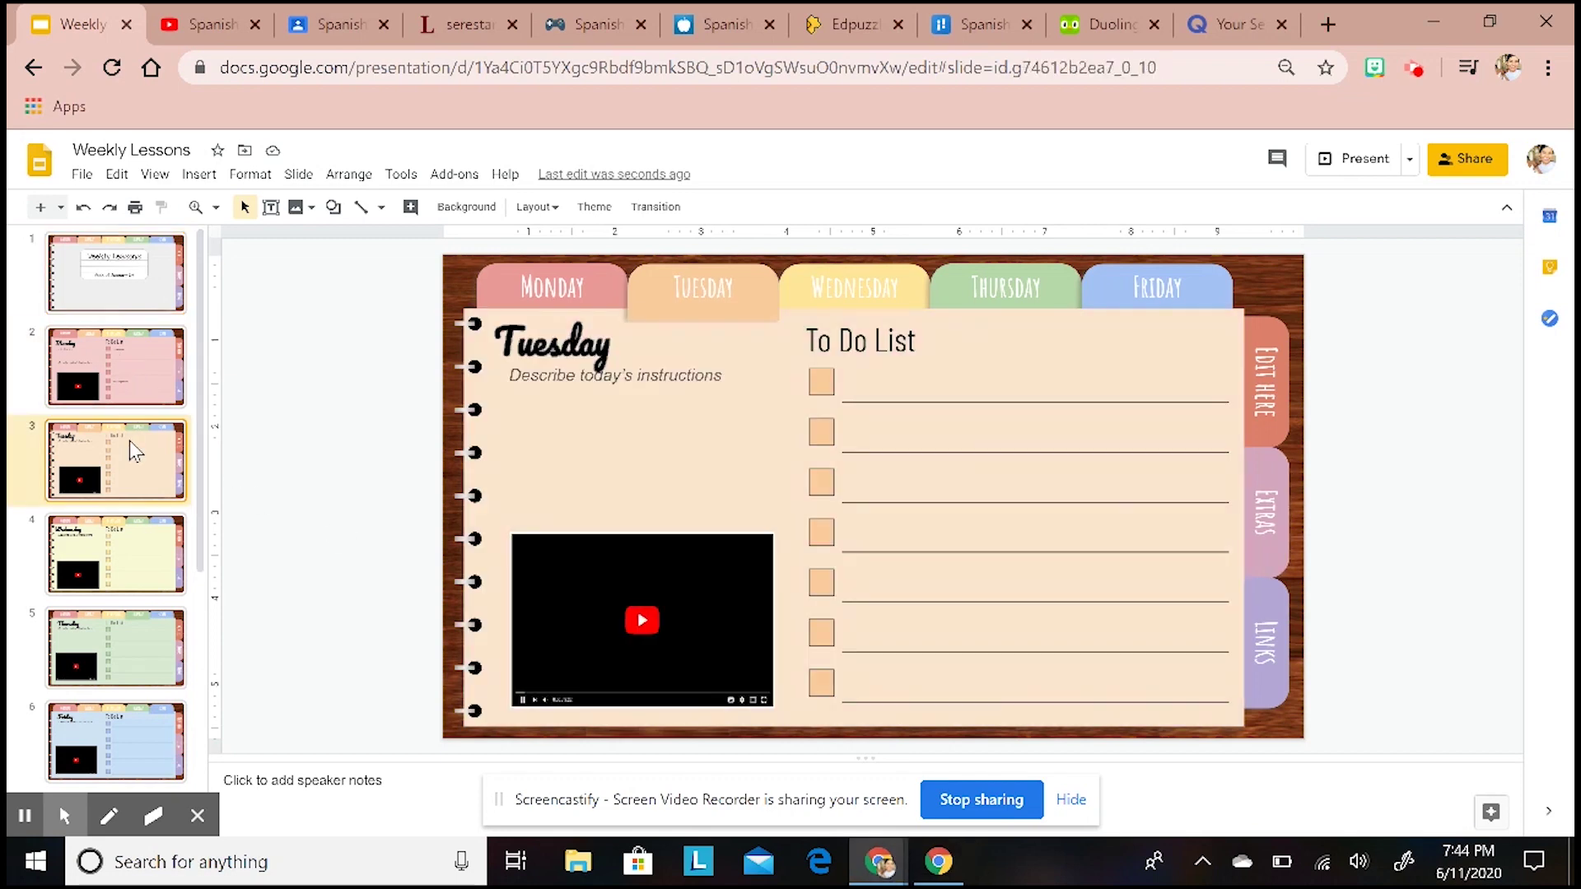
left_click(135, 550)
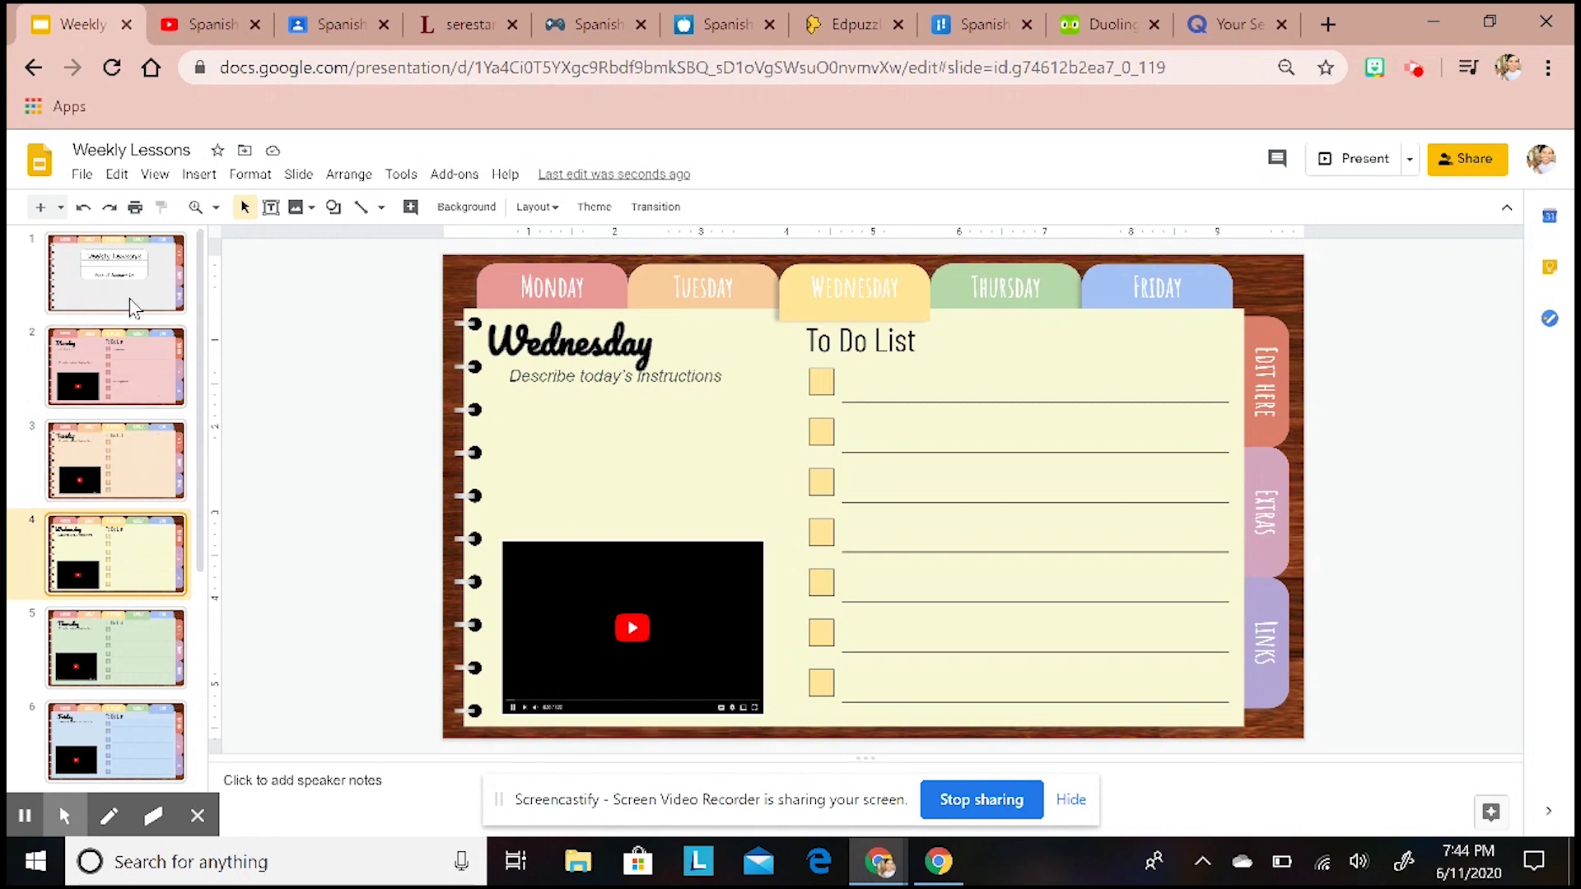
left_click(125, 276)
left_click(127, 362)
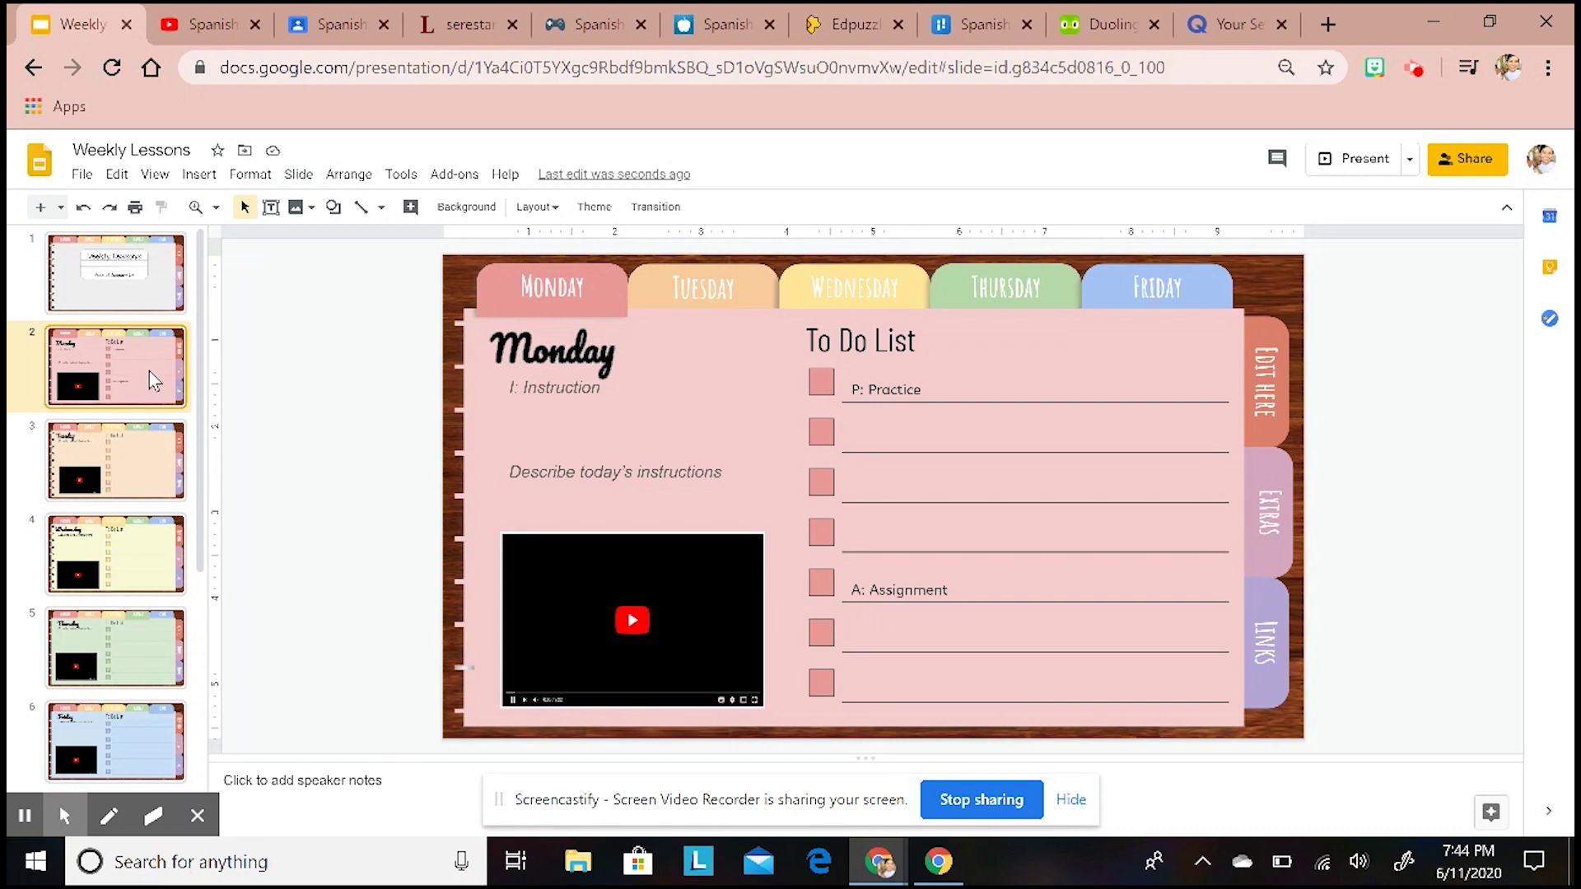
left_click(149, 474)
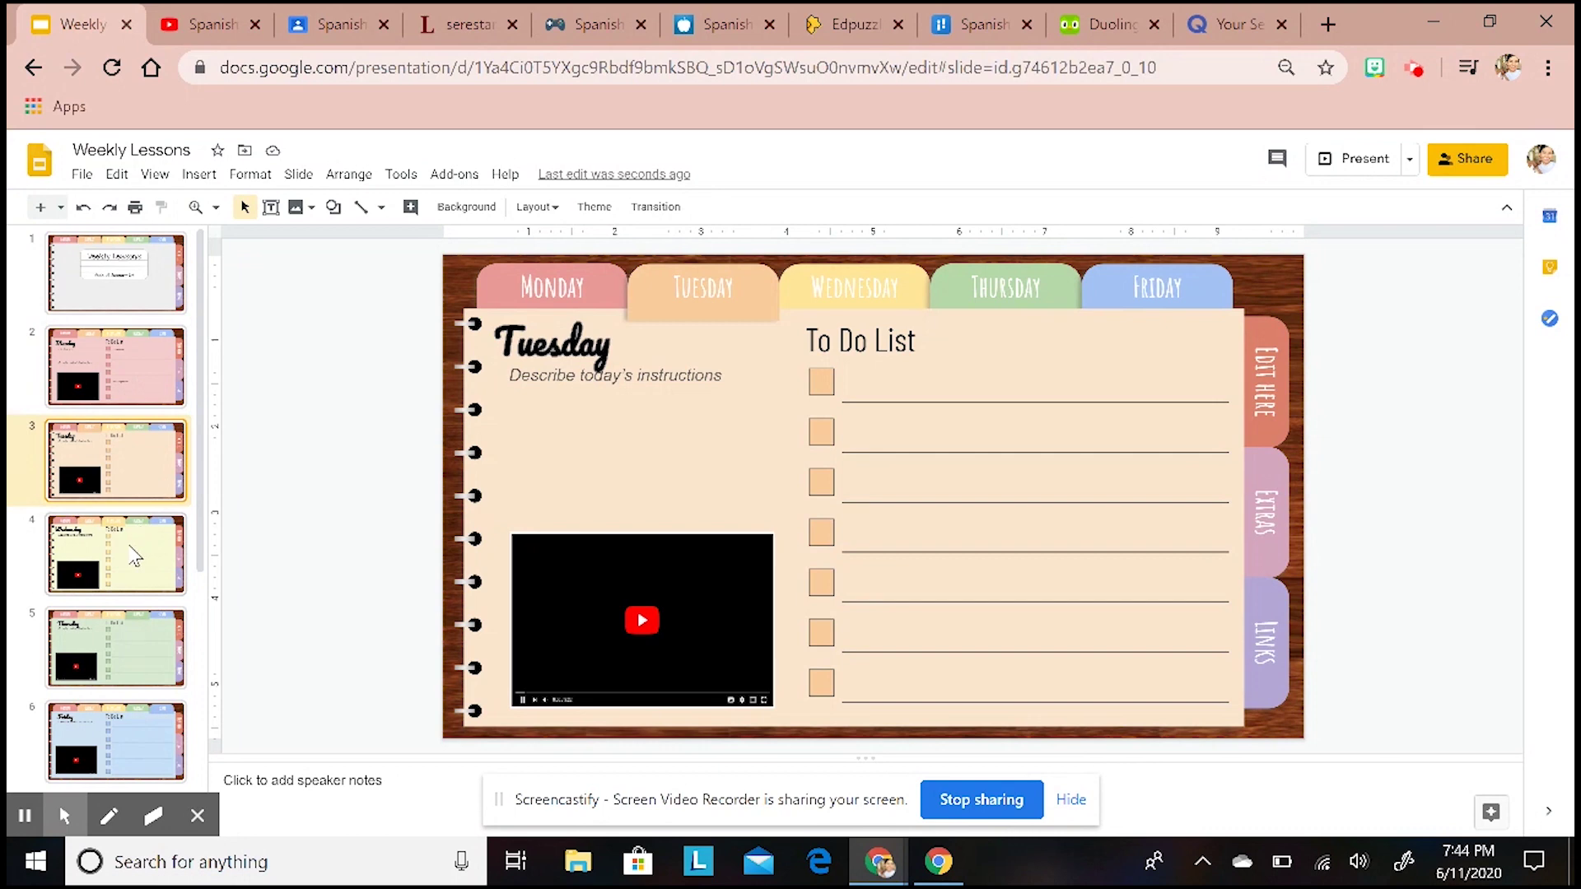
left_click(138, 582)
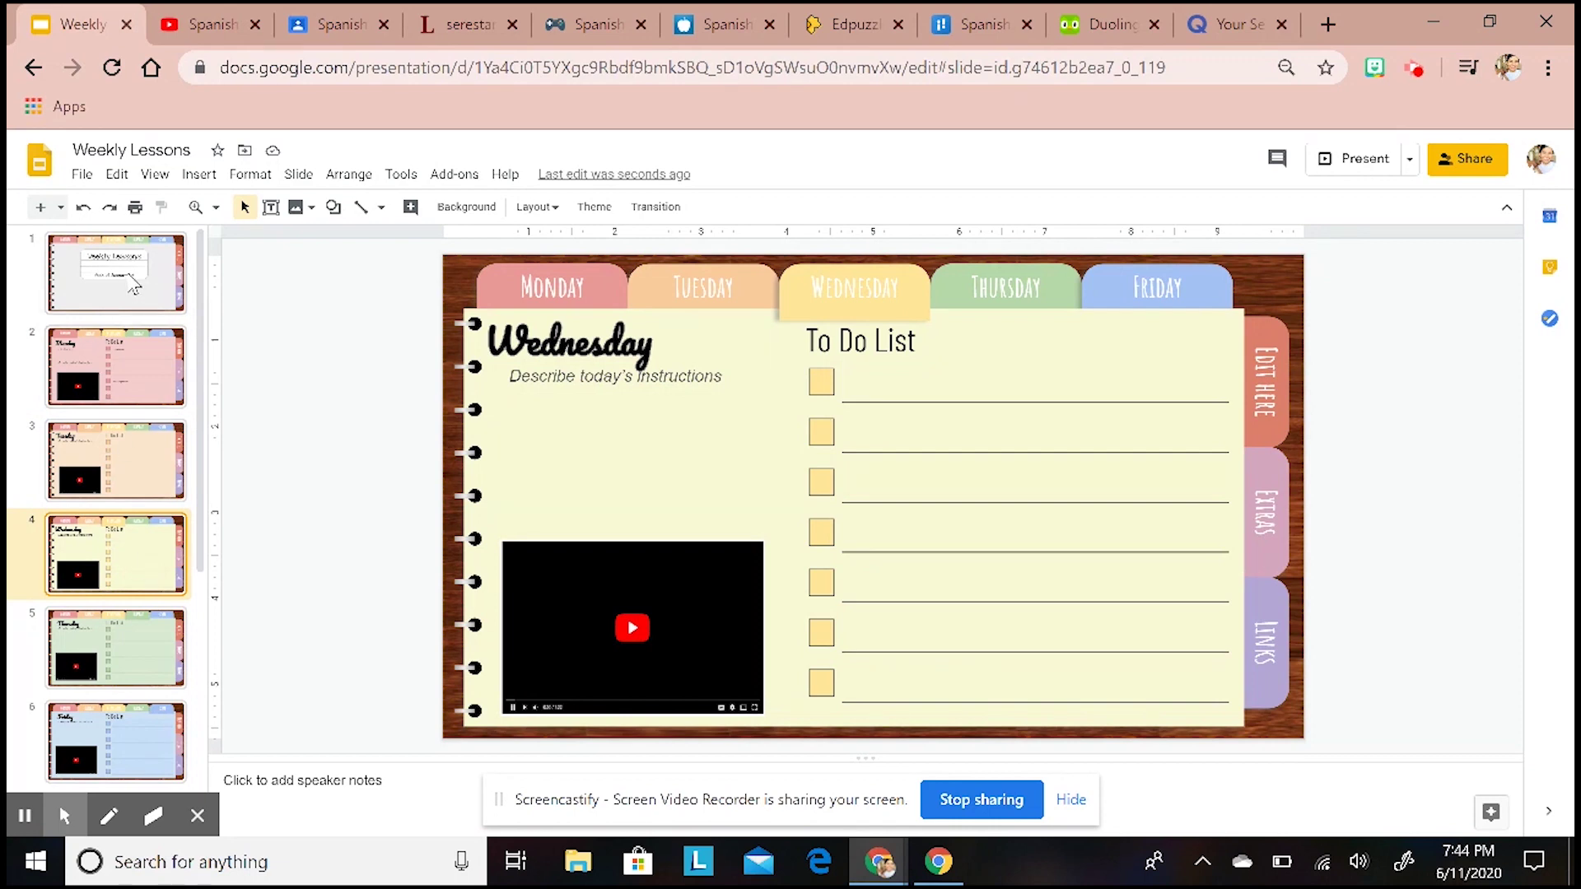
Review the Tuesday through Friday slides, then settle on the Monday To Do List slide.
left_click(157, 494)
left_click(150, 679)
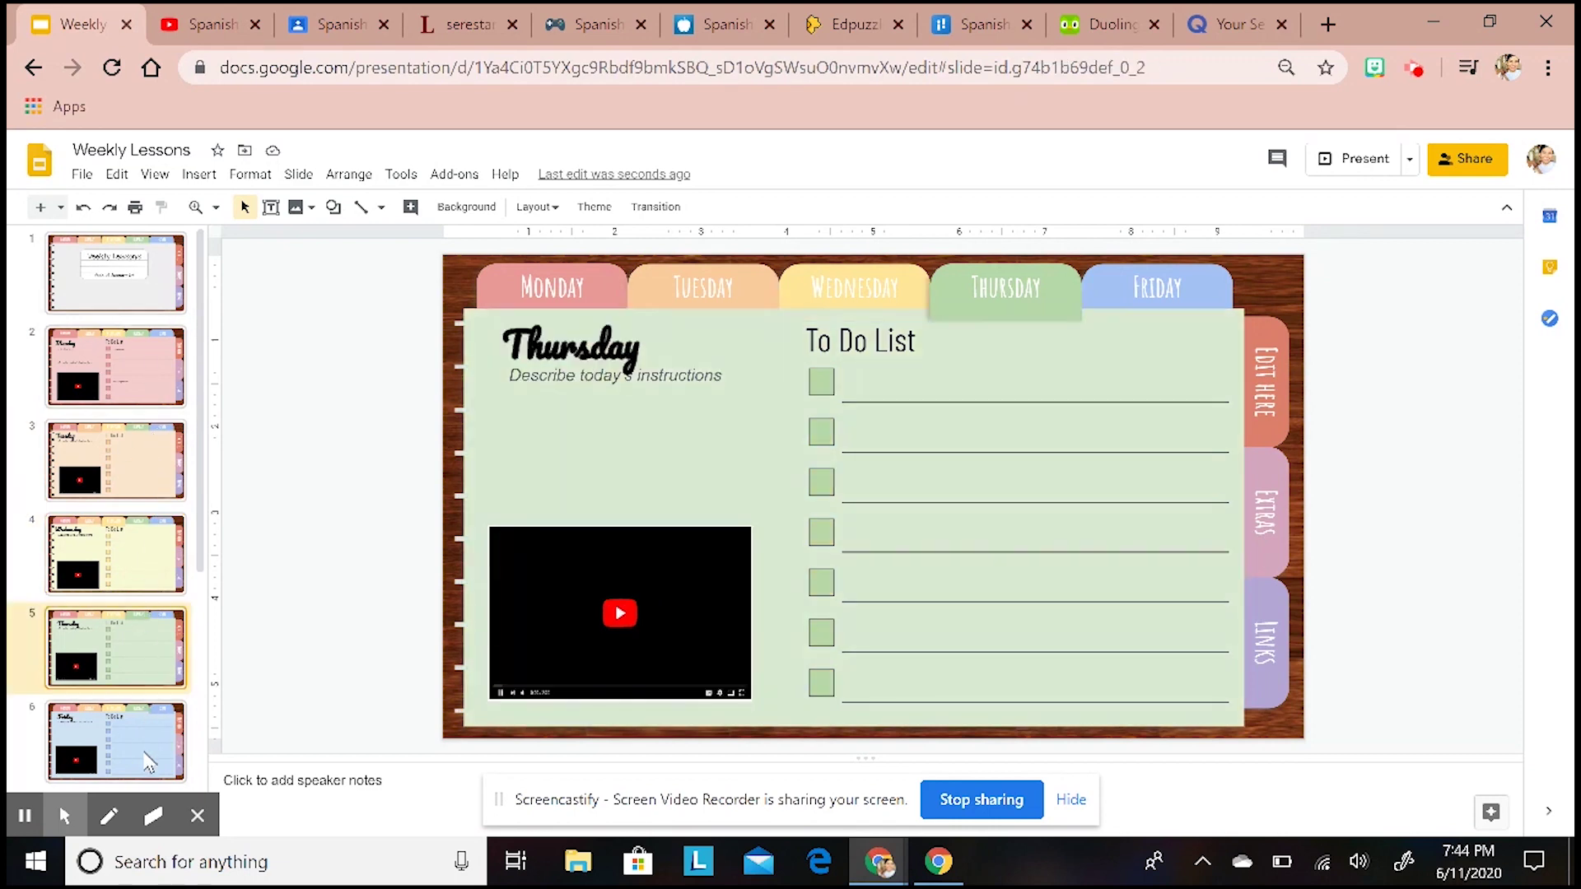
left_click(148, 762)
scroll(140, 625, "down", 5)
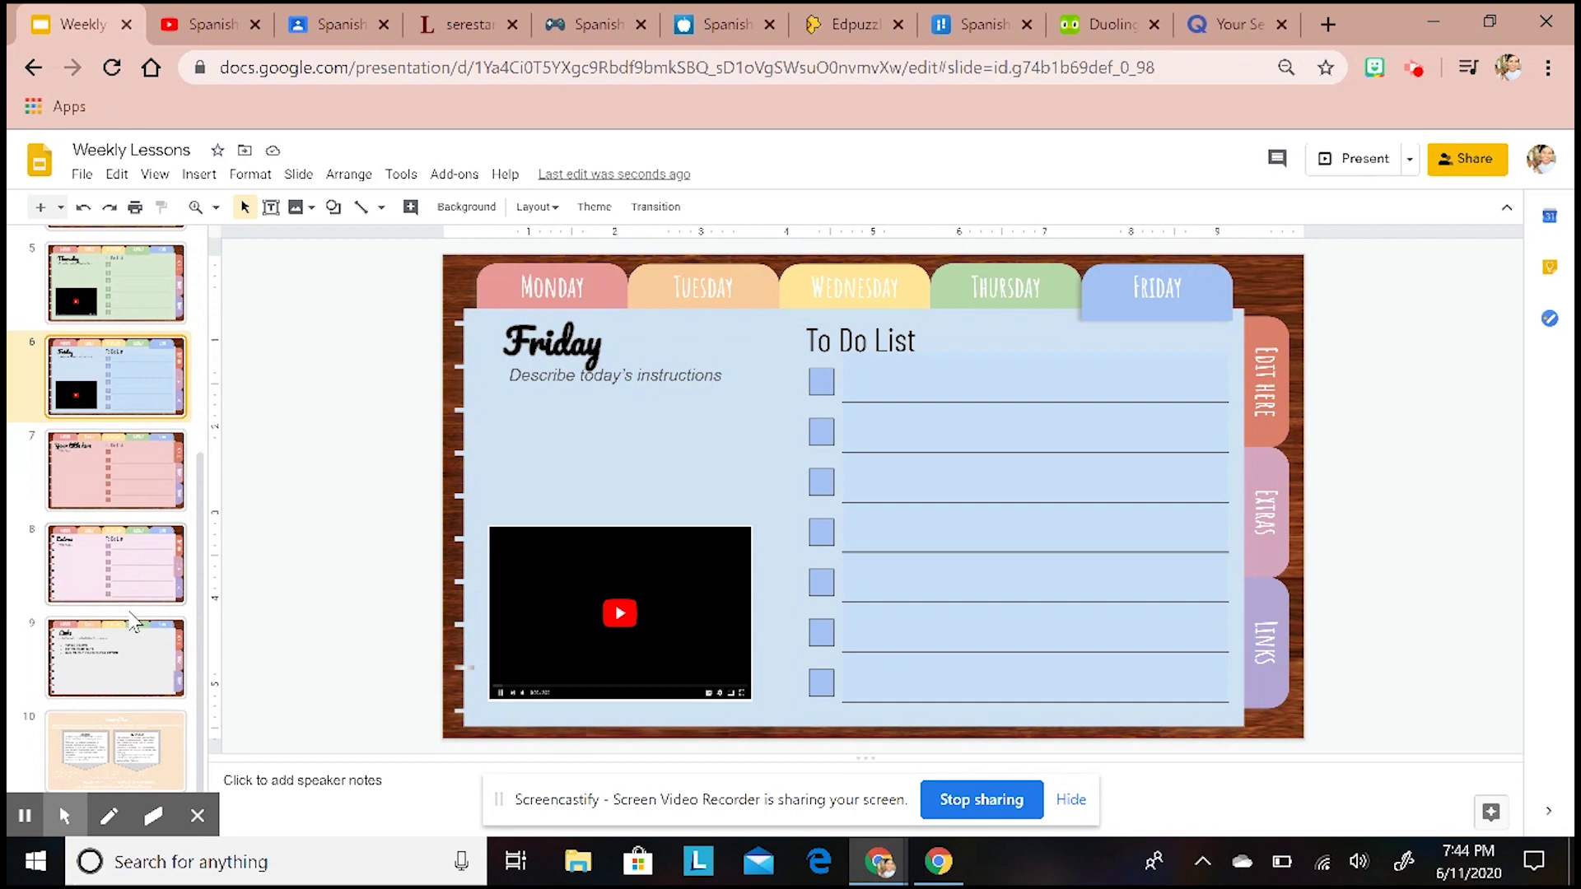
scroll(131, 619, "up", 5)
left_click(149, 369)
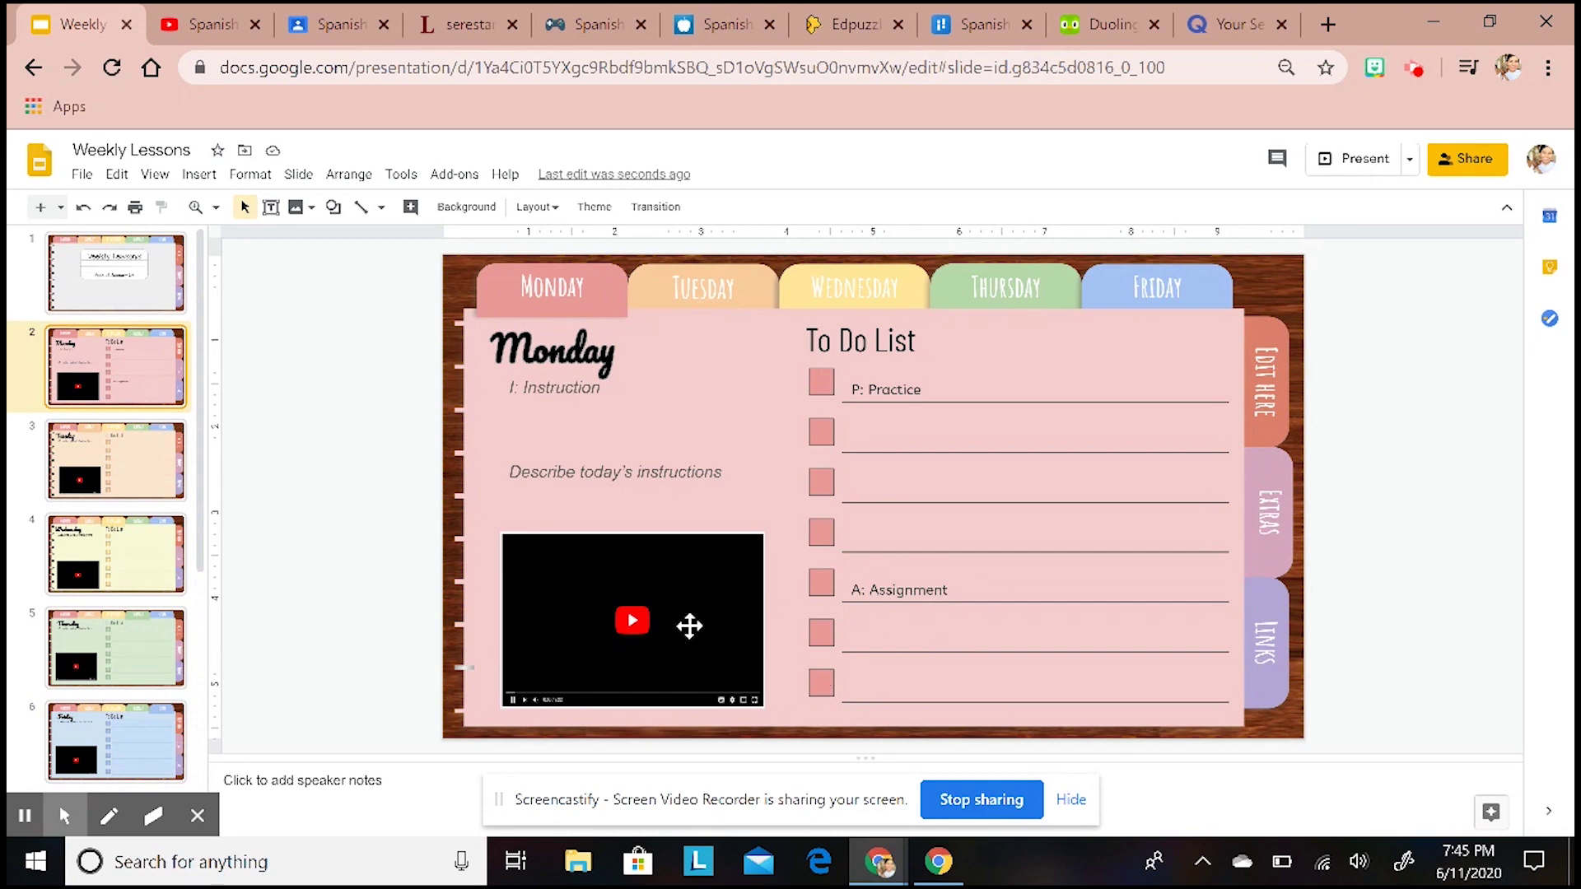
left_click(116, 285)
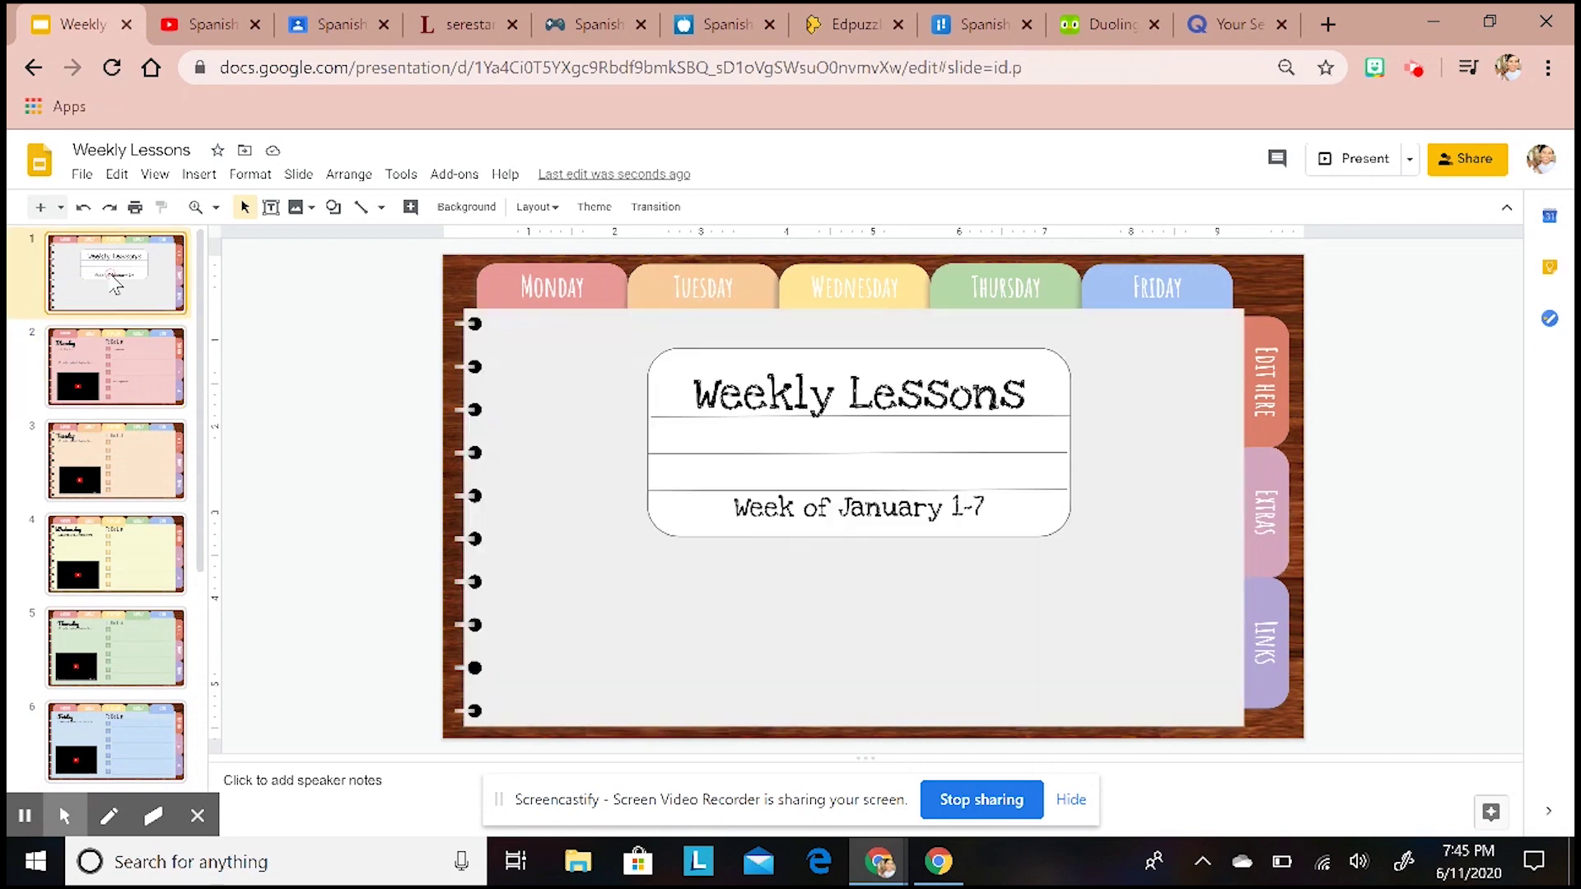
left_click(131, 373)
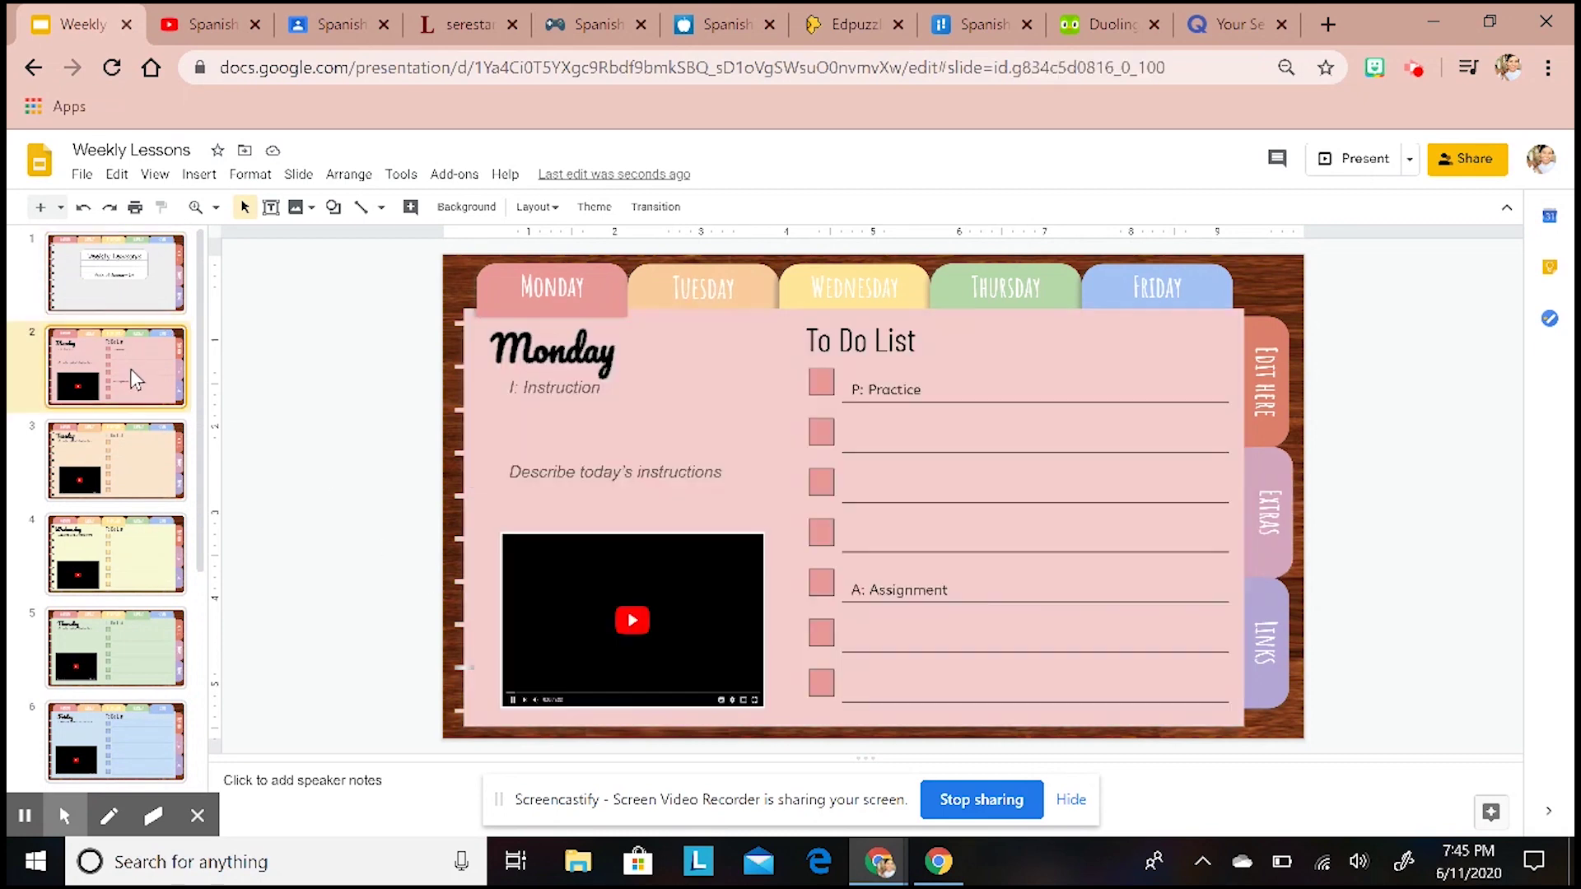
Add ': Quizlet' after 'P: Practice' in Monday's to-do list and select Quizlet.
left_click(961, 392)
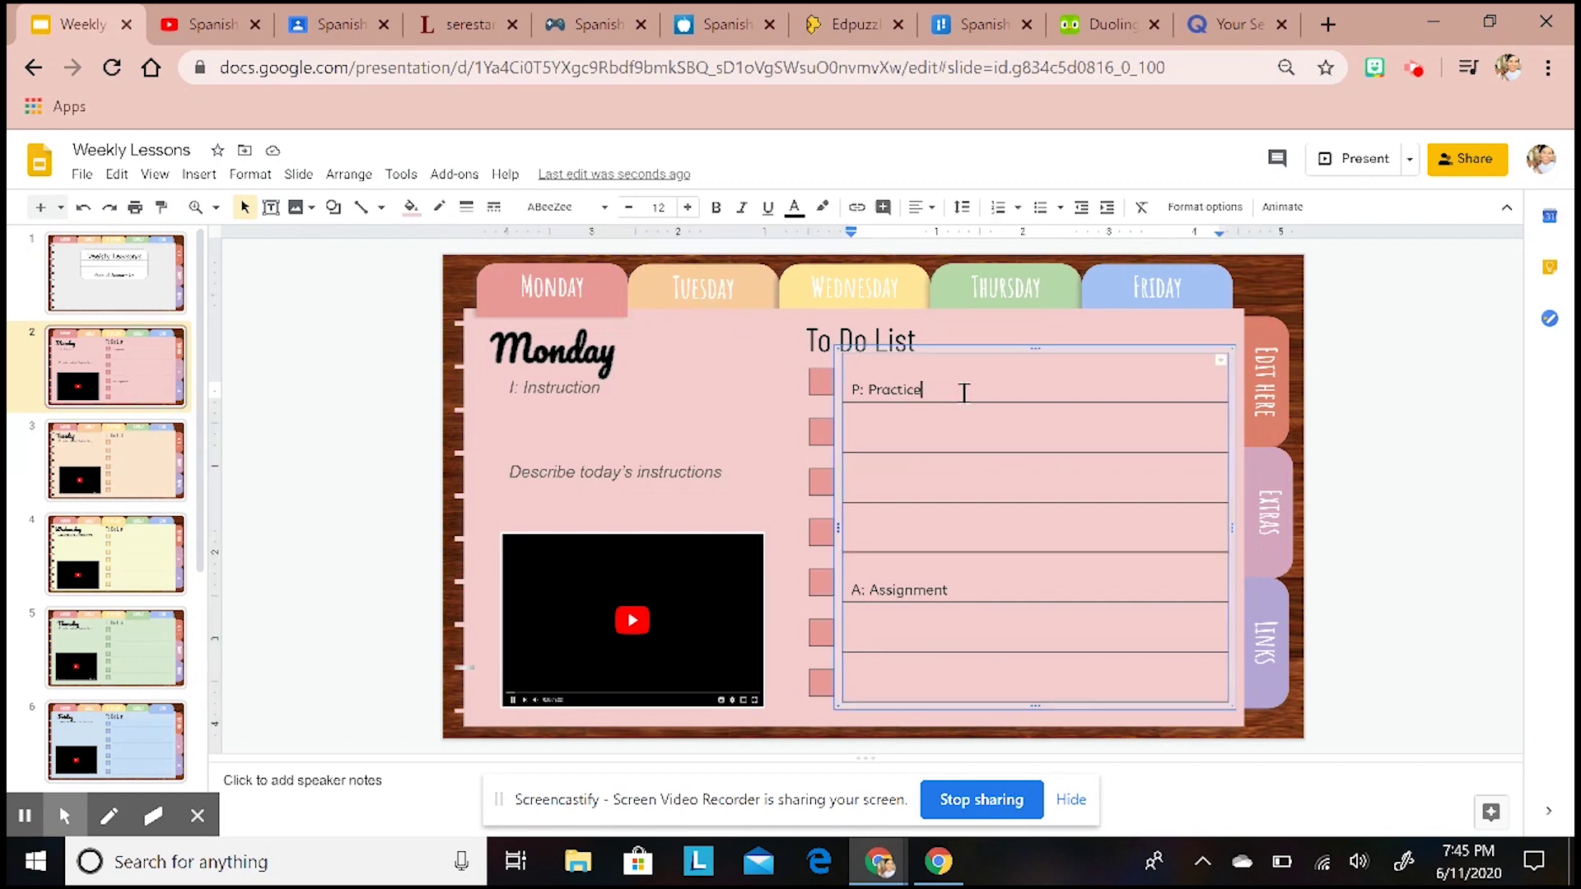
type(": Quizlet")
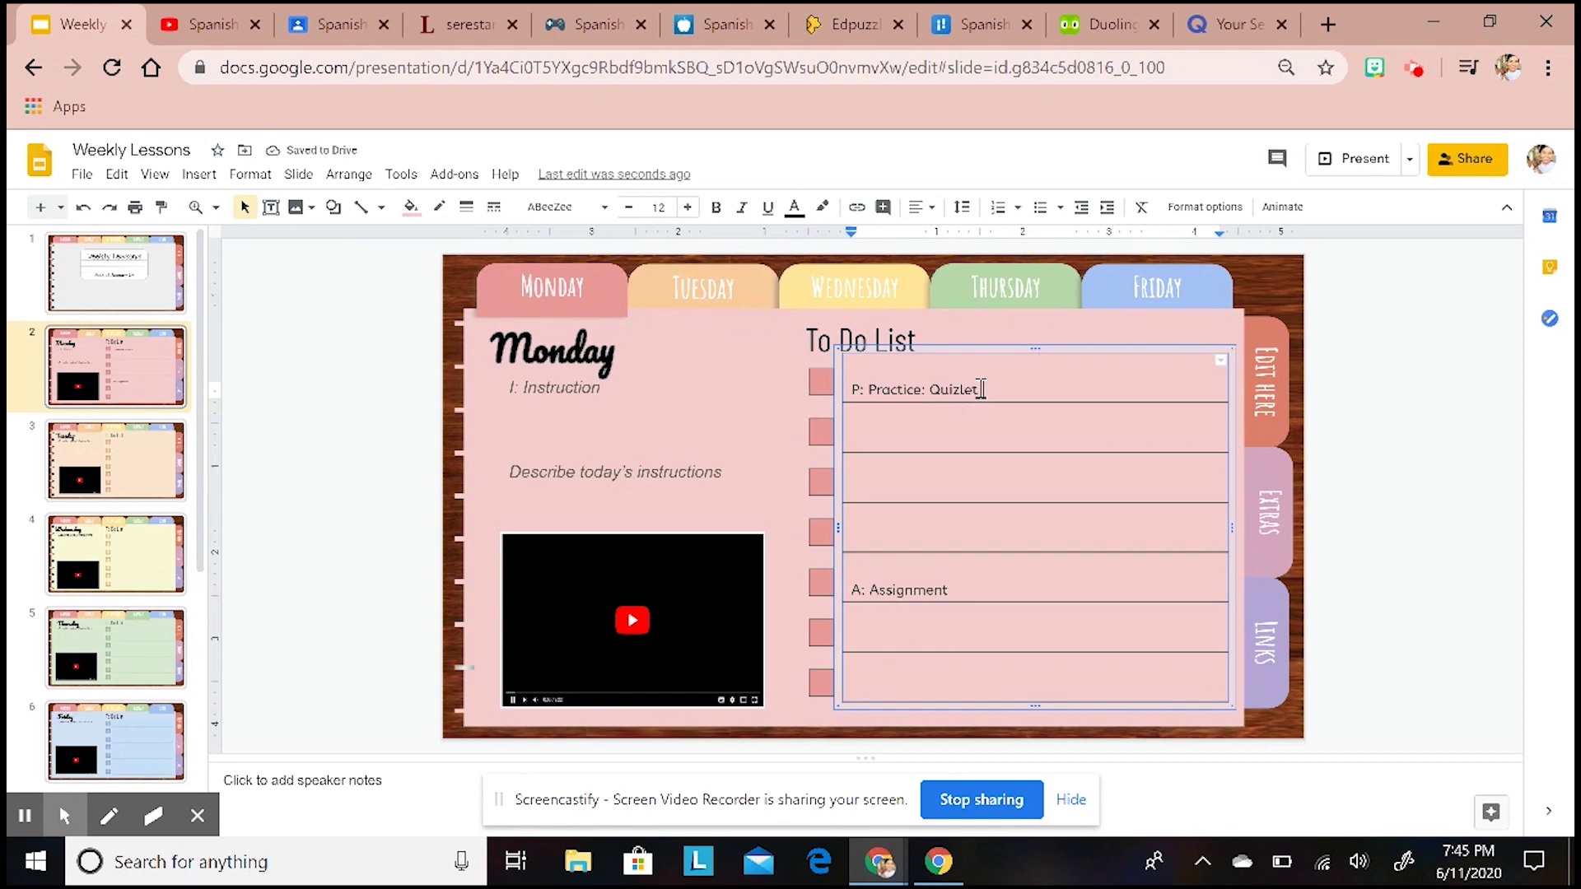
left_click_drag(982, 389, 935, 389)
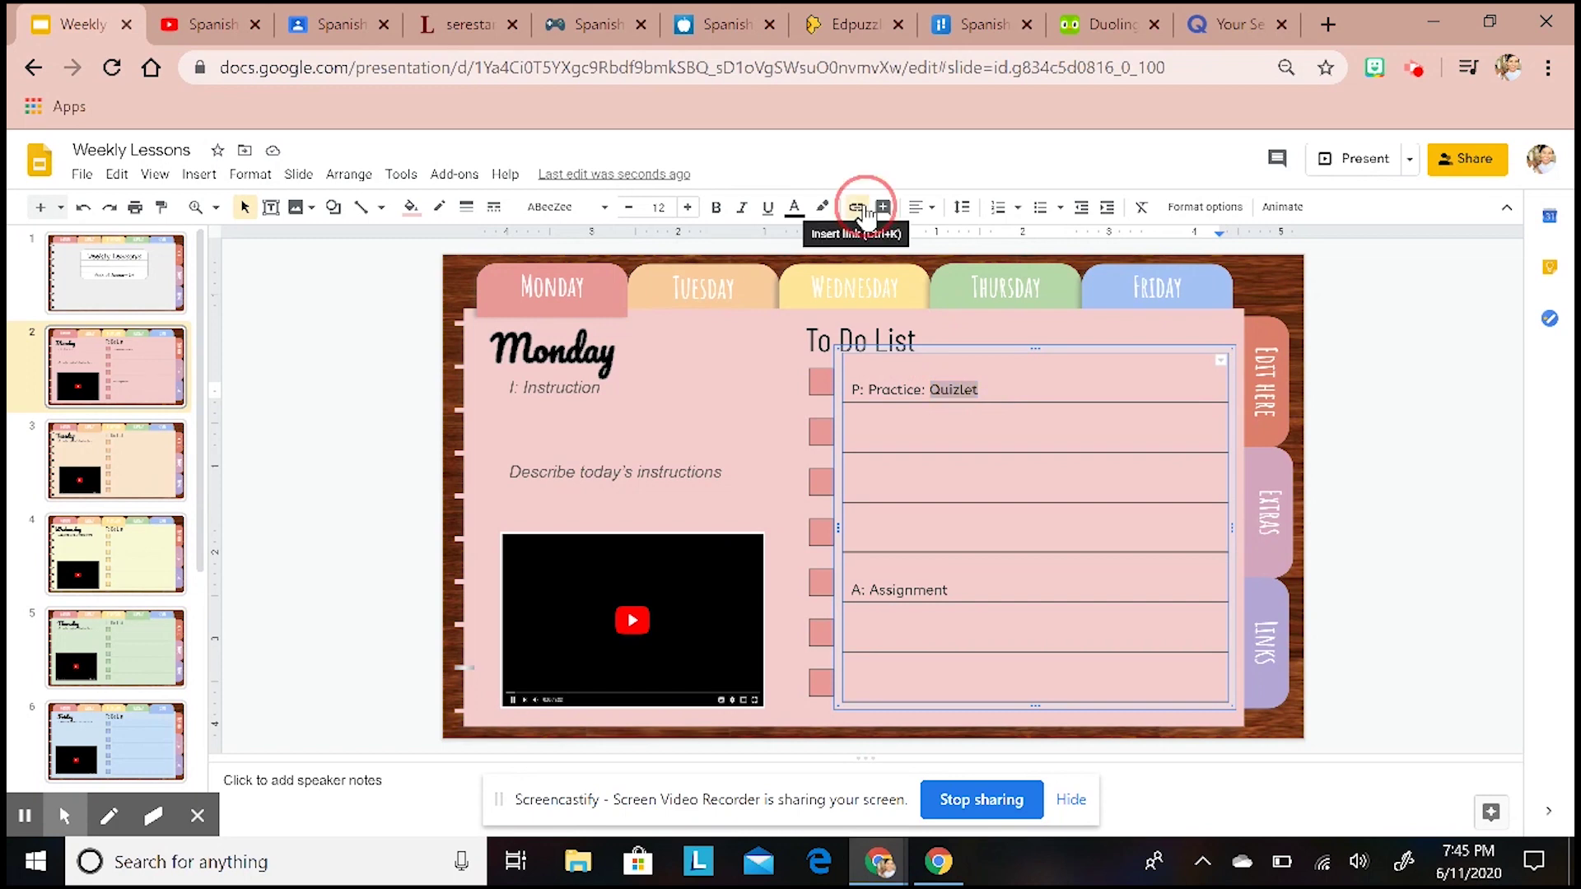
Reselect the word Quizlet and bring up its link popup from the context menu.
left_click(857, 207)
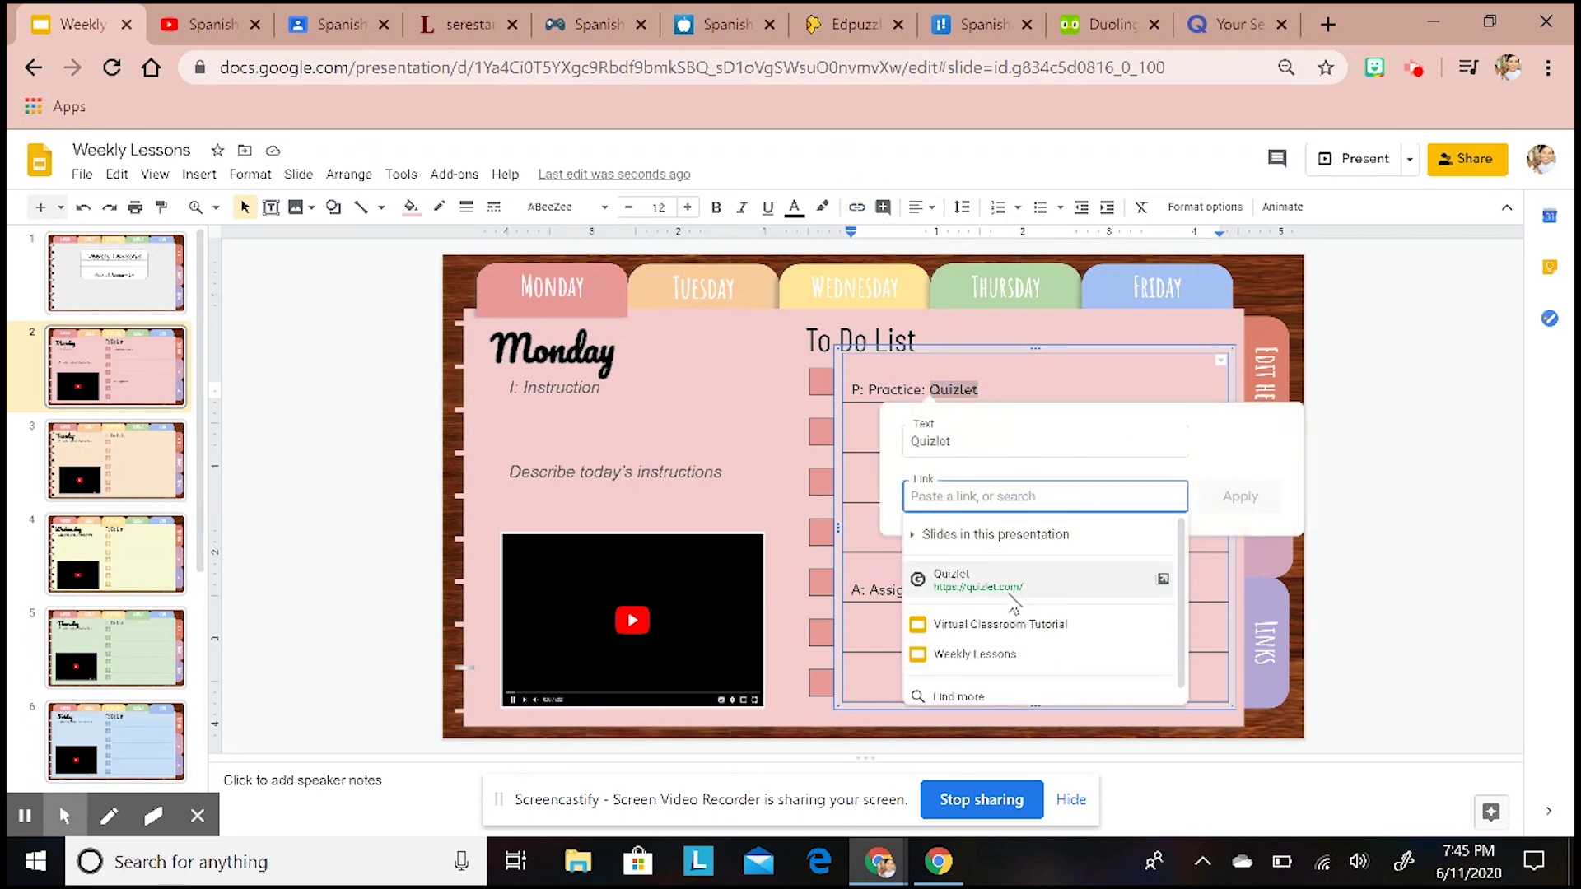
left_click(1033, 388)
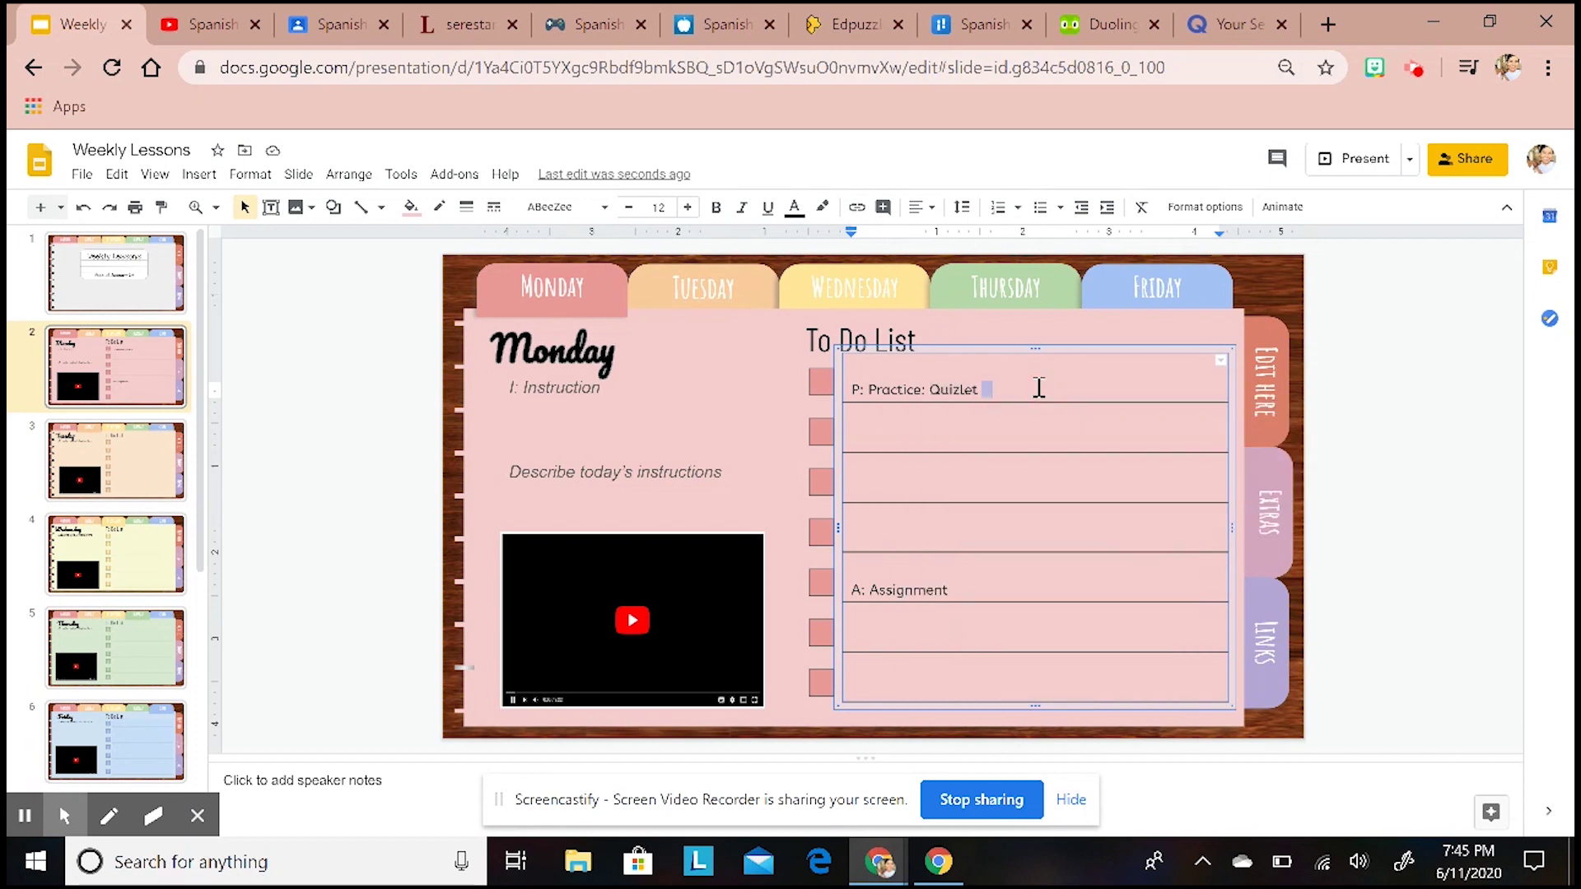
left_click(1015, 388)
double_click(946, 388)
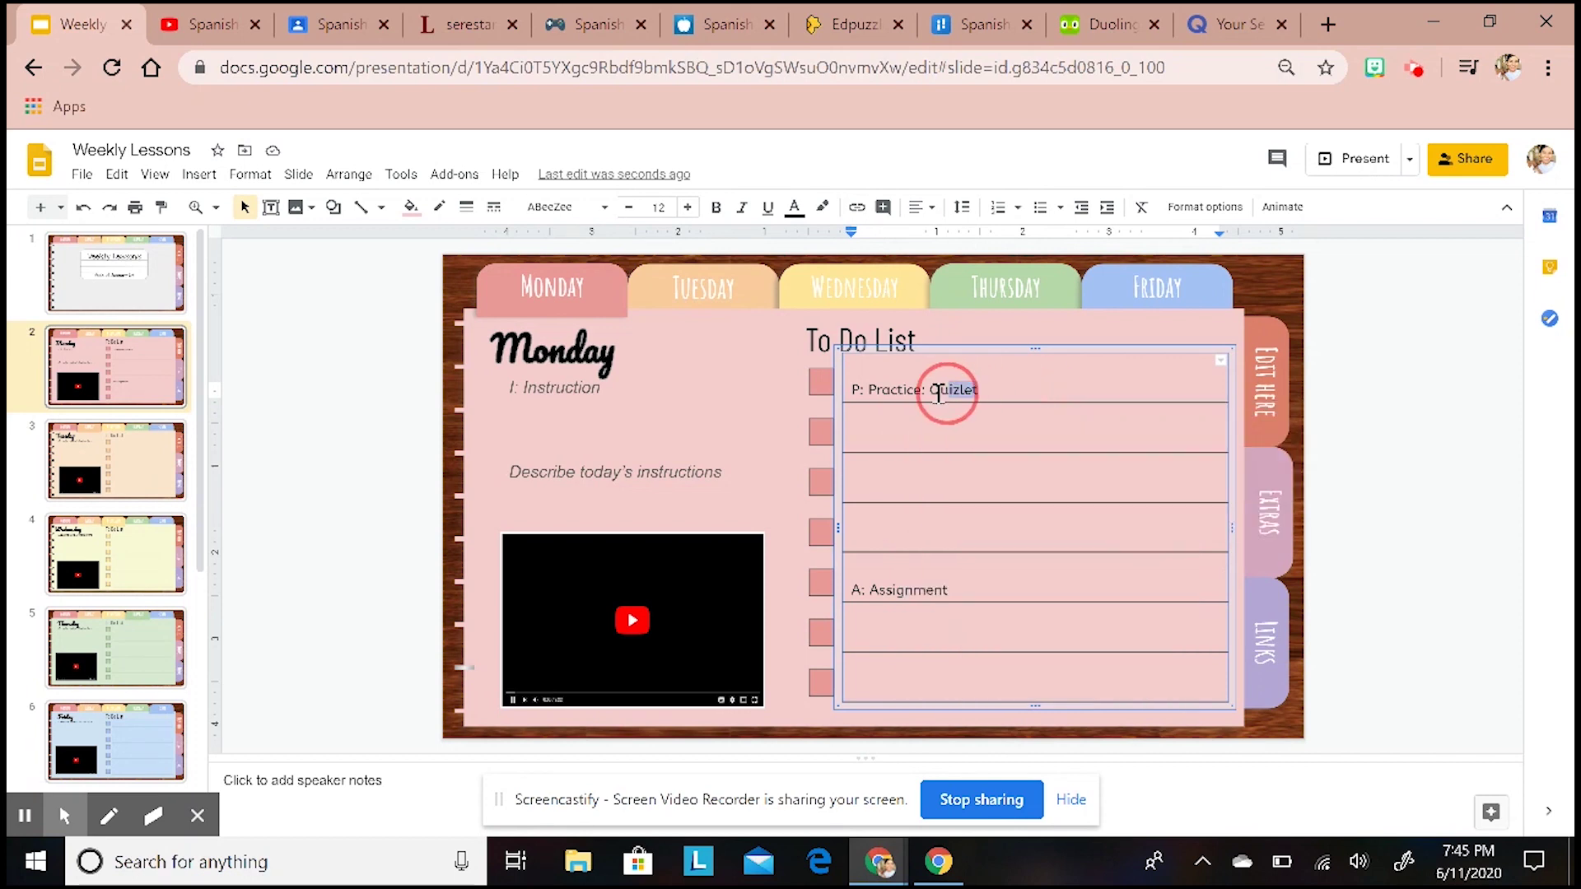
right_click(948, 382)
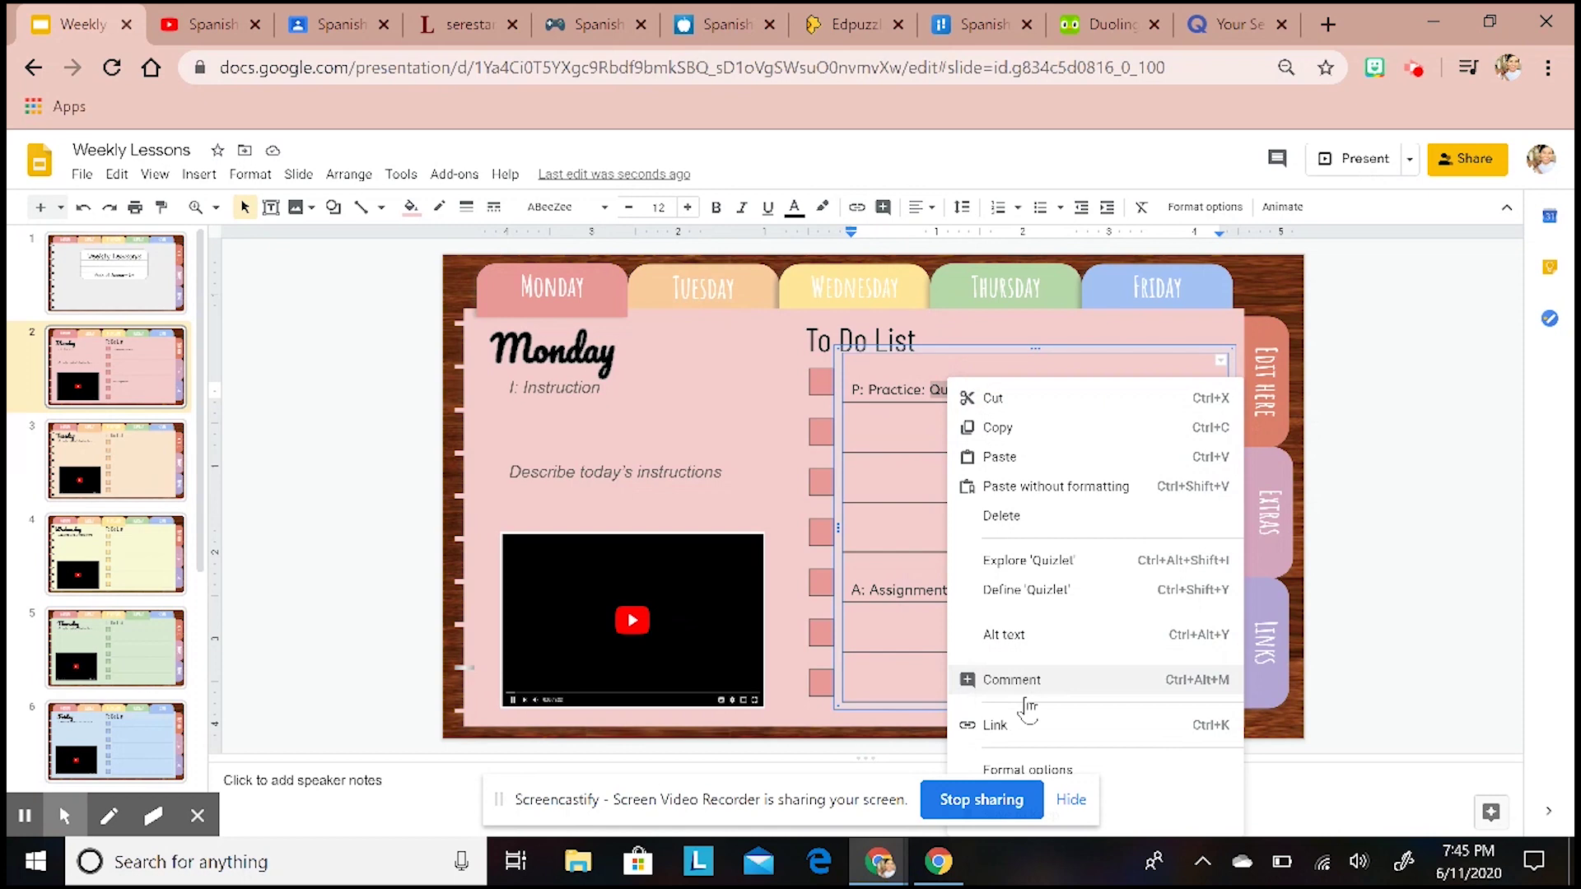
left_click(979, 725)
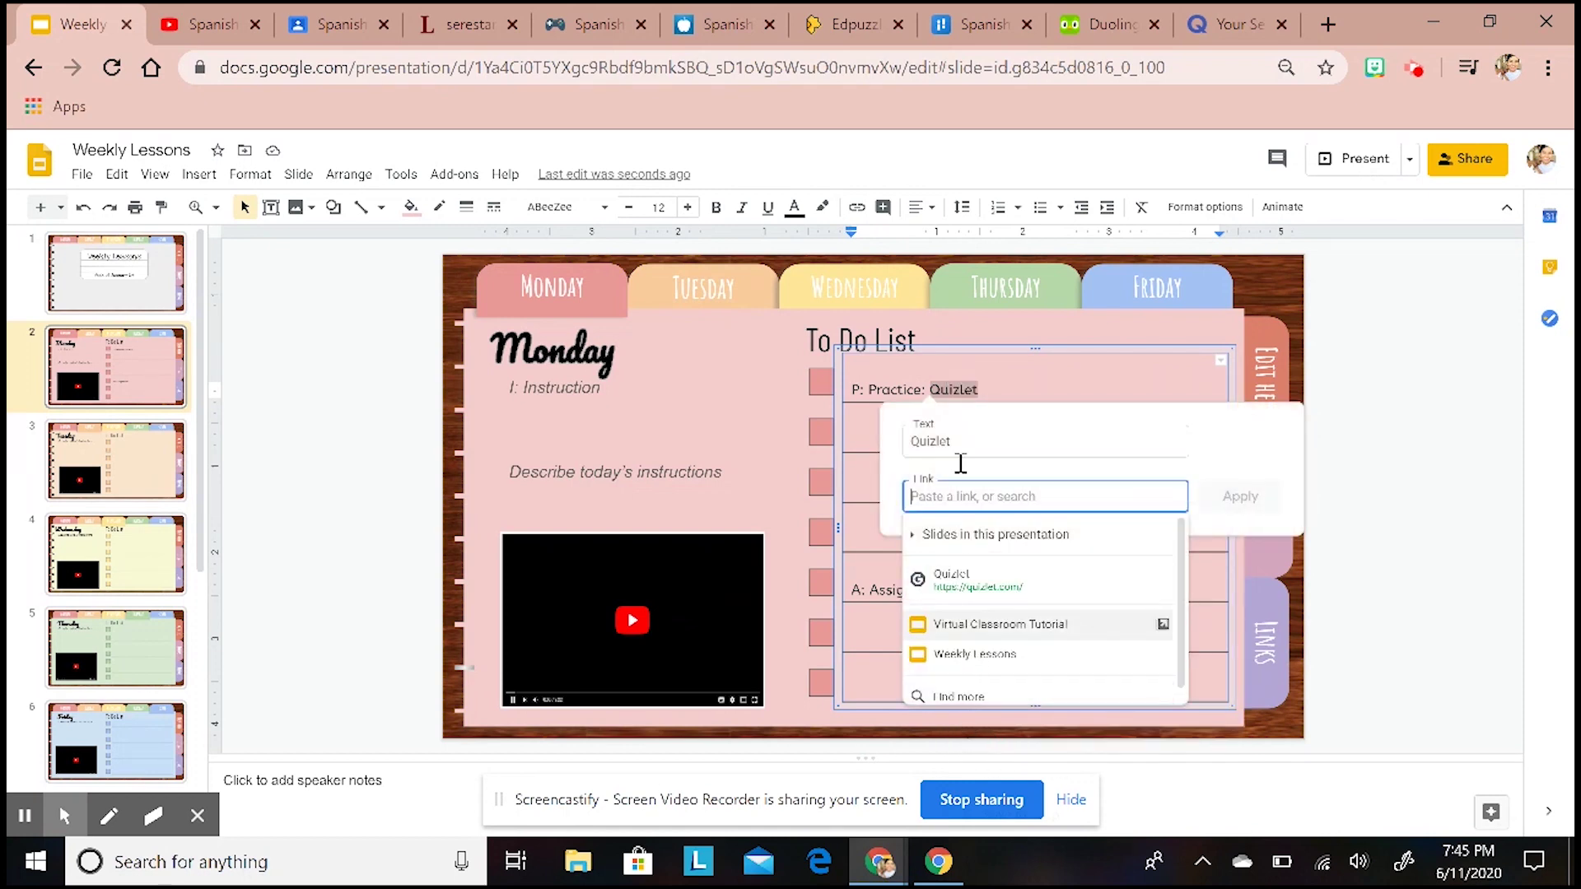
Copy the web address of Quizlet's Conjugating (ER) flashcard set.
left_click(1232, 14)
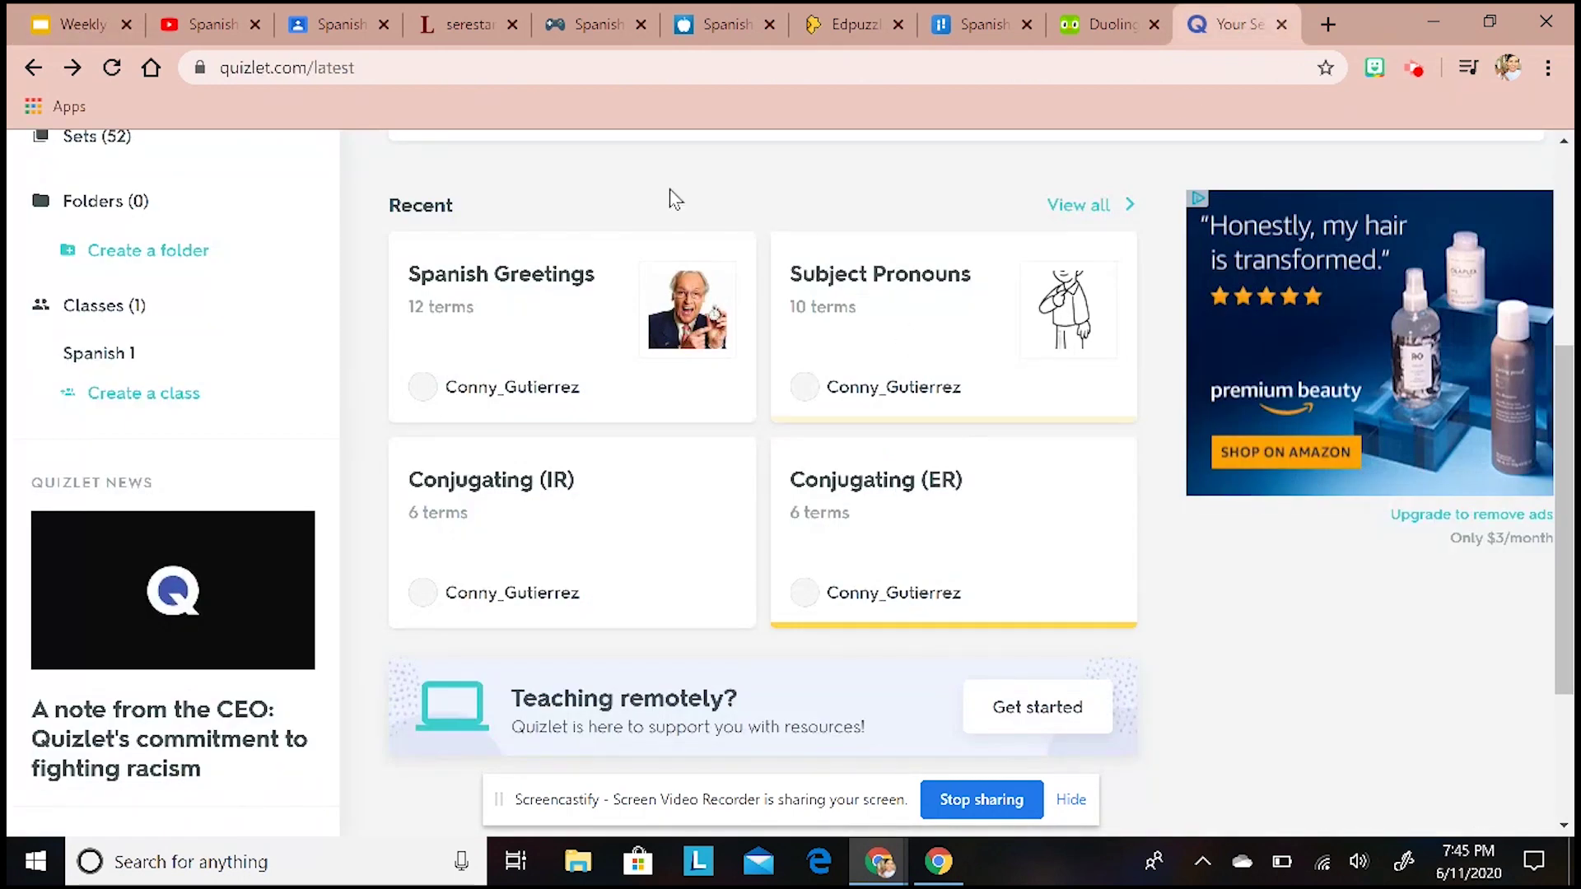
left_click(871, 484)
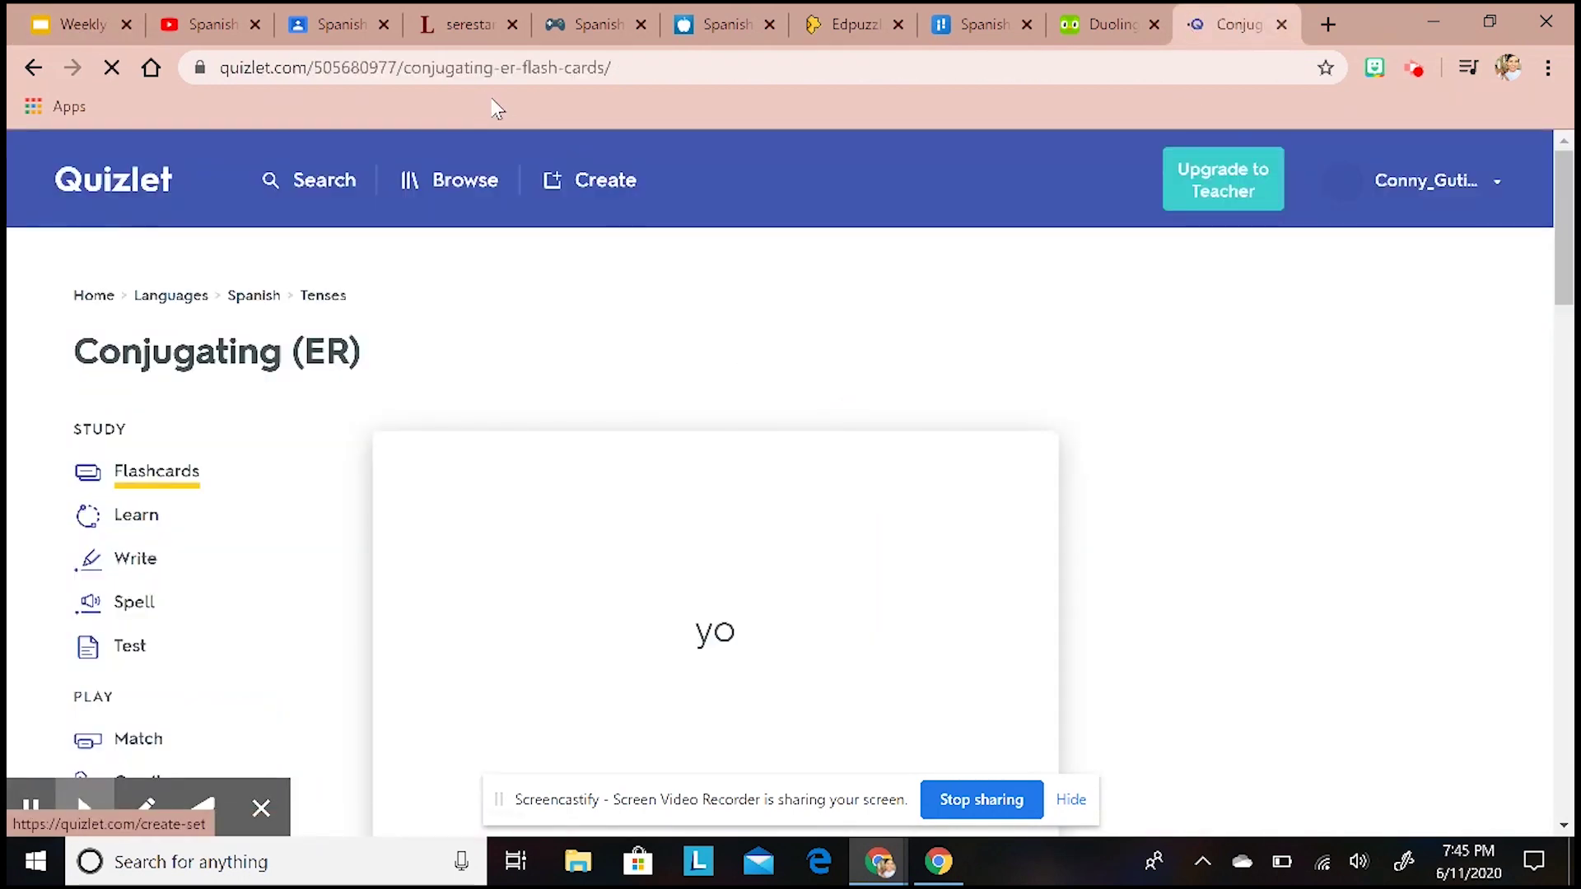
left_click(486, 67)
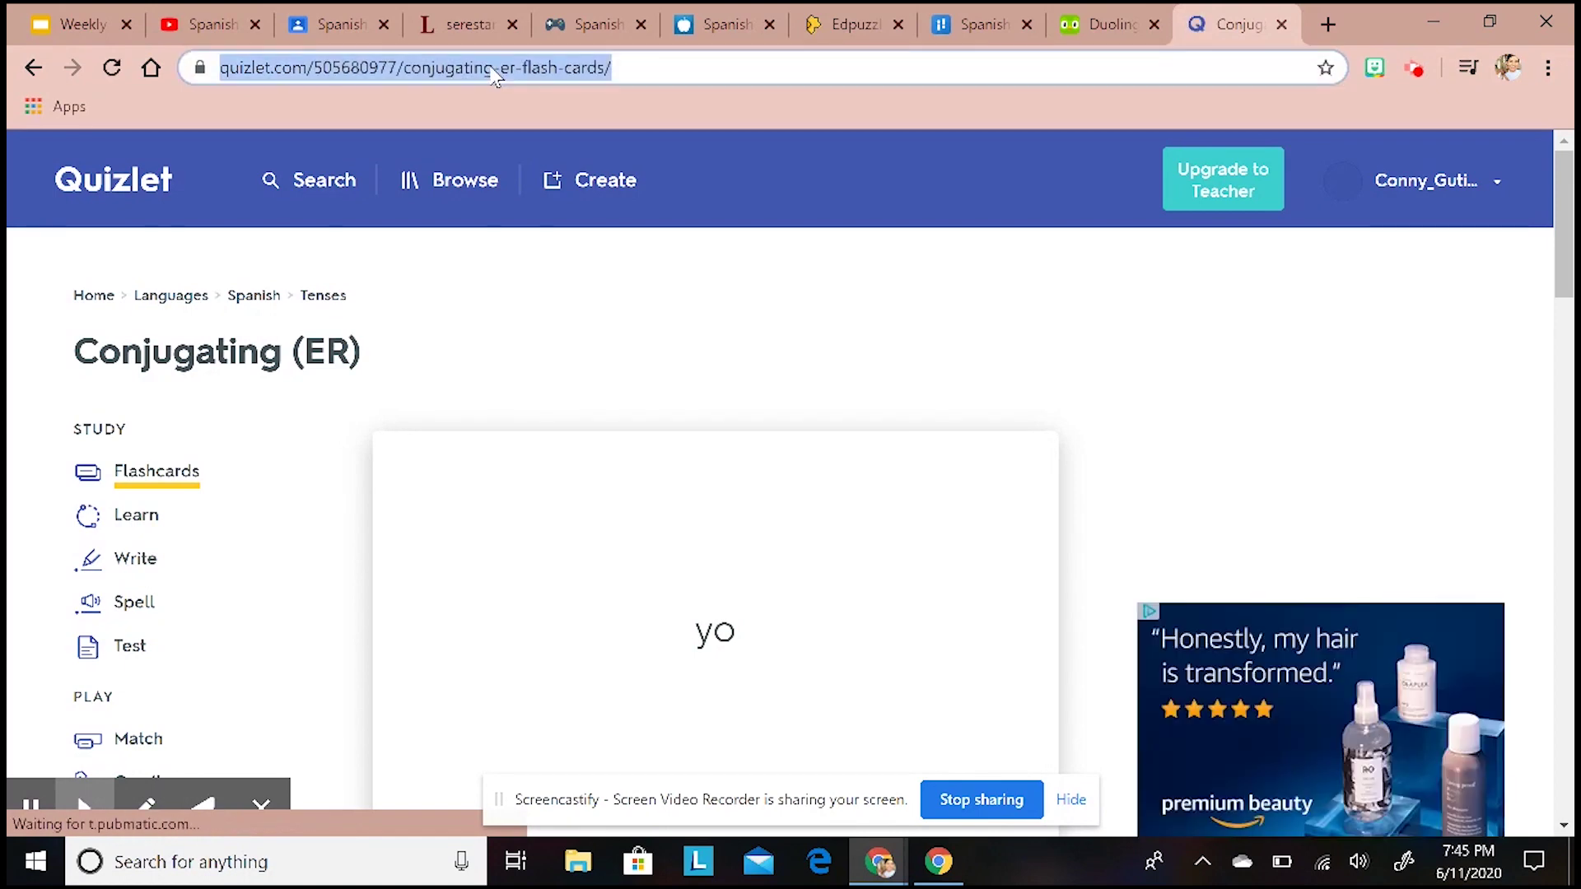
right_click(496, 71)
left_click(536, 200)
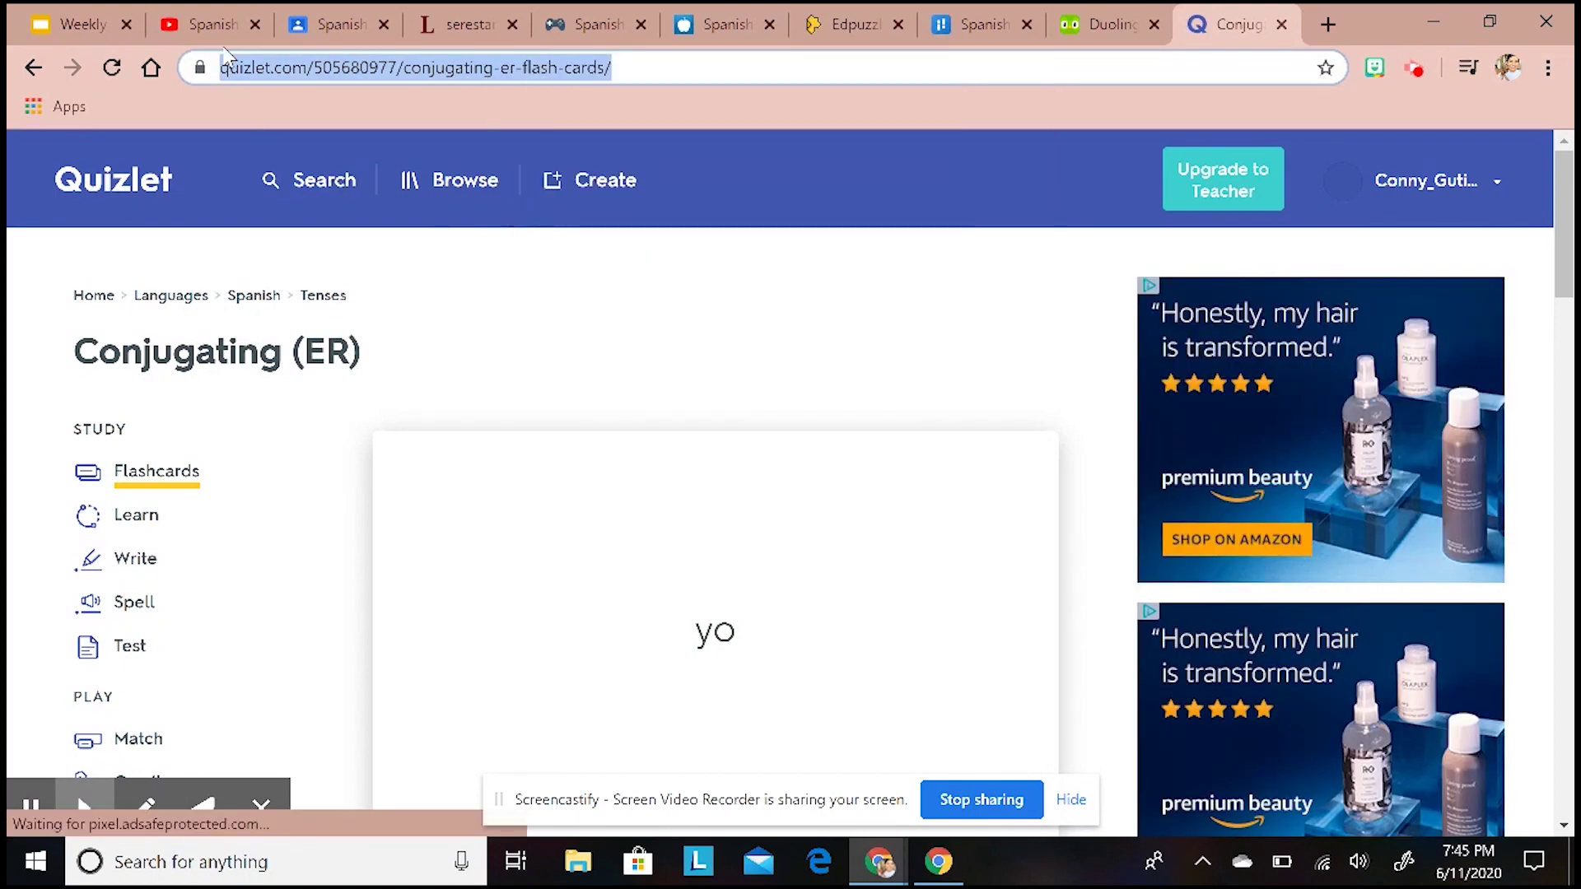
left_click(73, 12)
Link Quizlet to the pasted Conjugating (ER) set address and test that the link opens it.
right_click(980, 496)
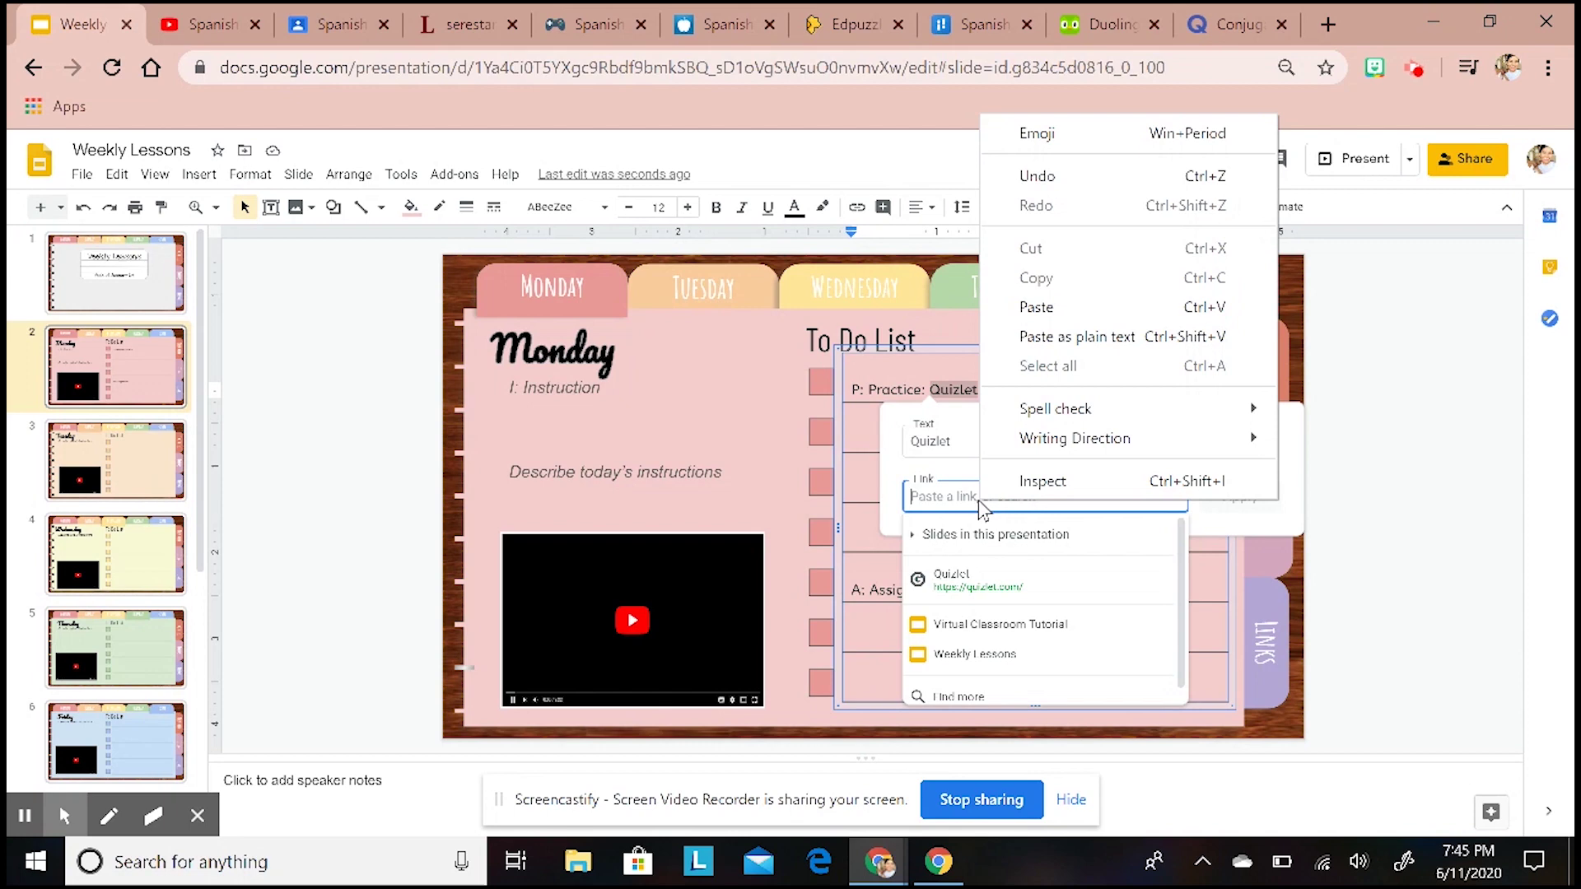
left_click(1025, 306)
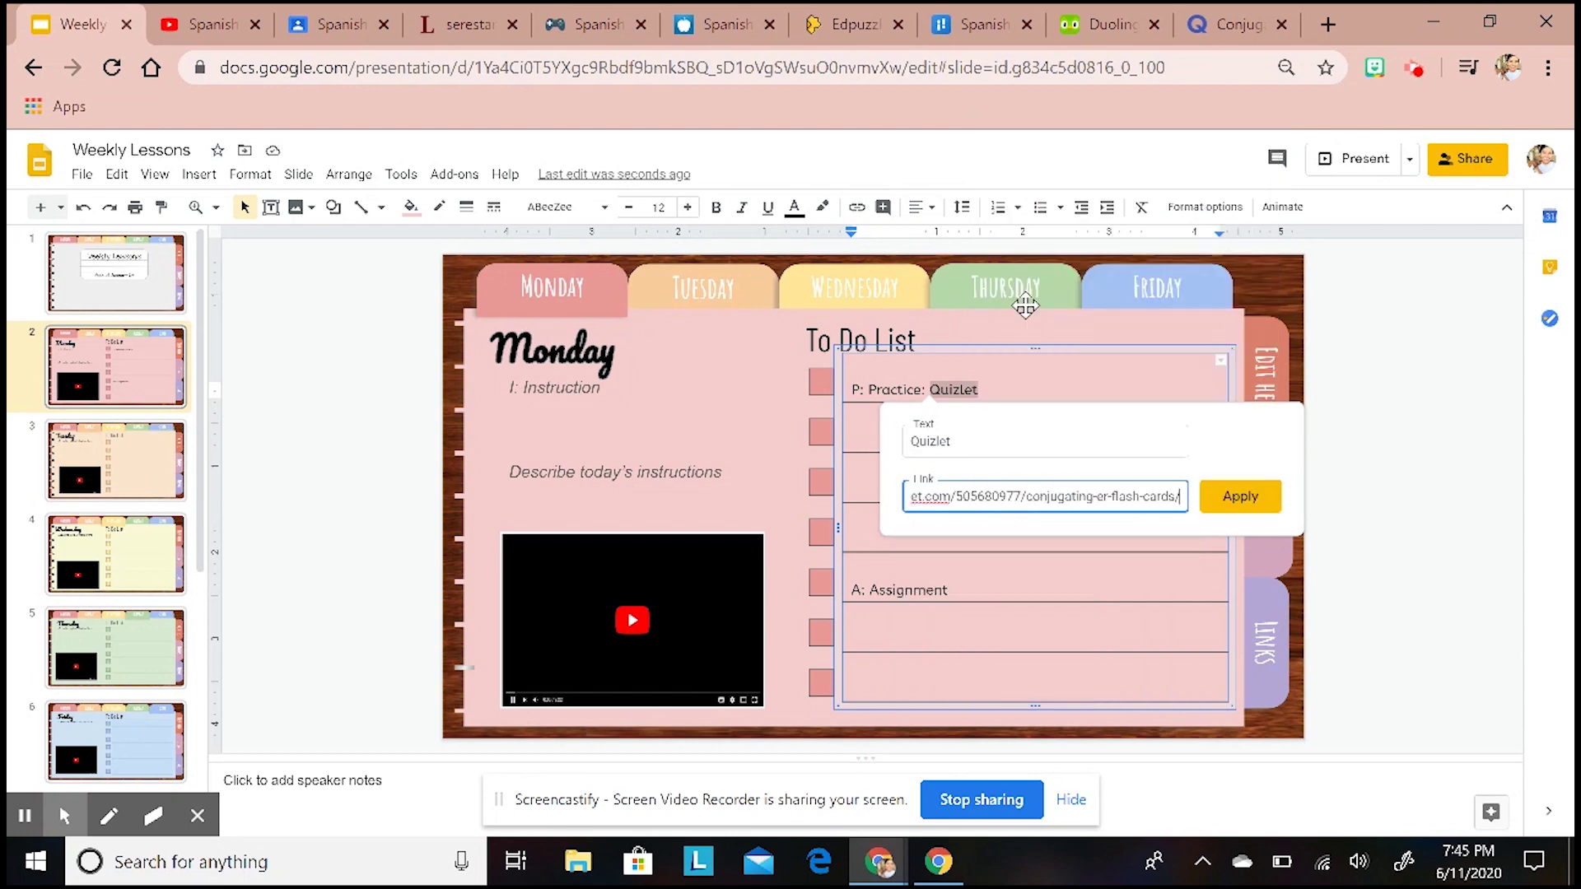
left_click(1246, 497)
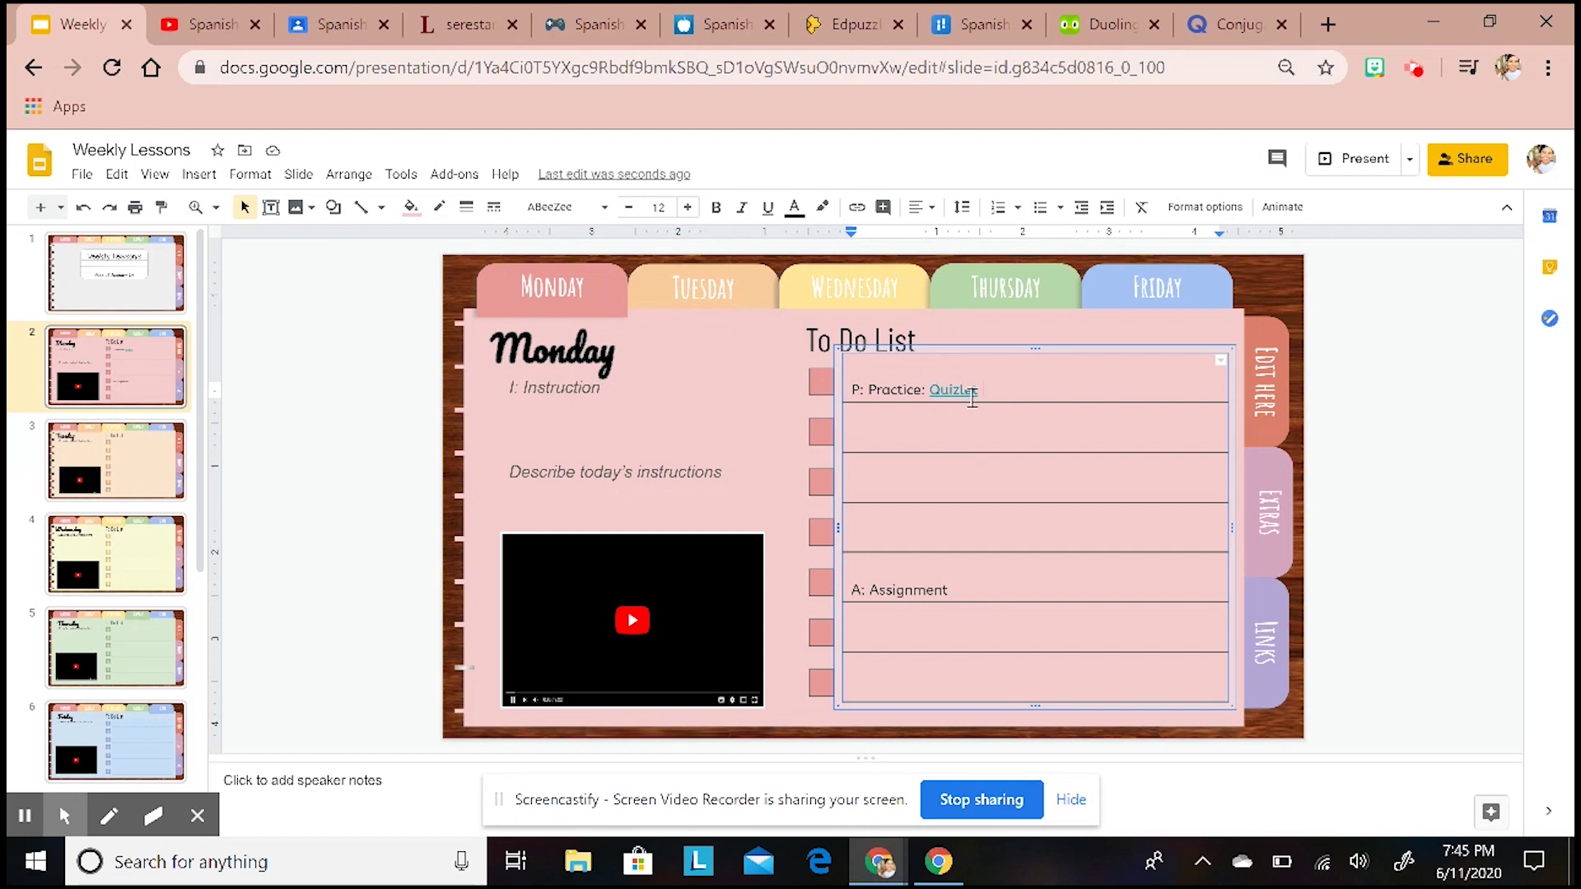
left_click(970, 396)
left_click(1017, 425)
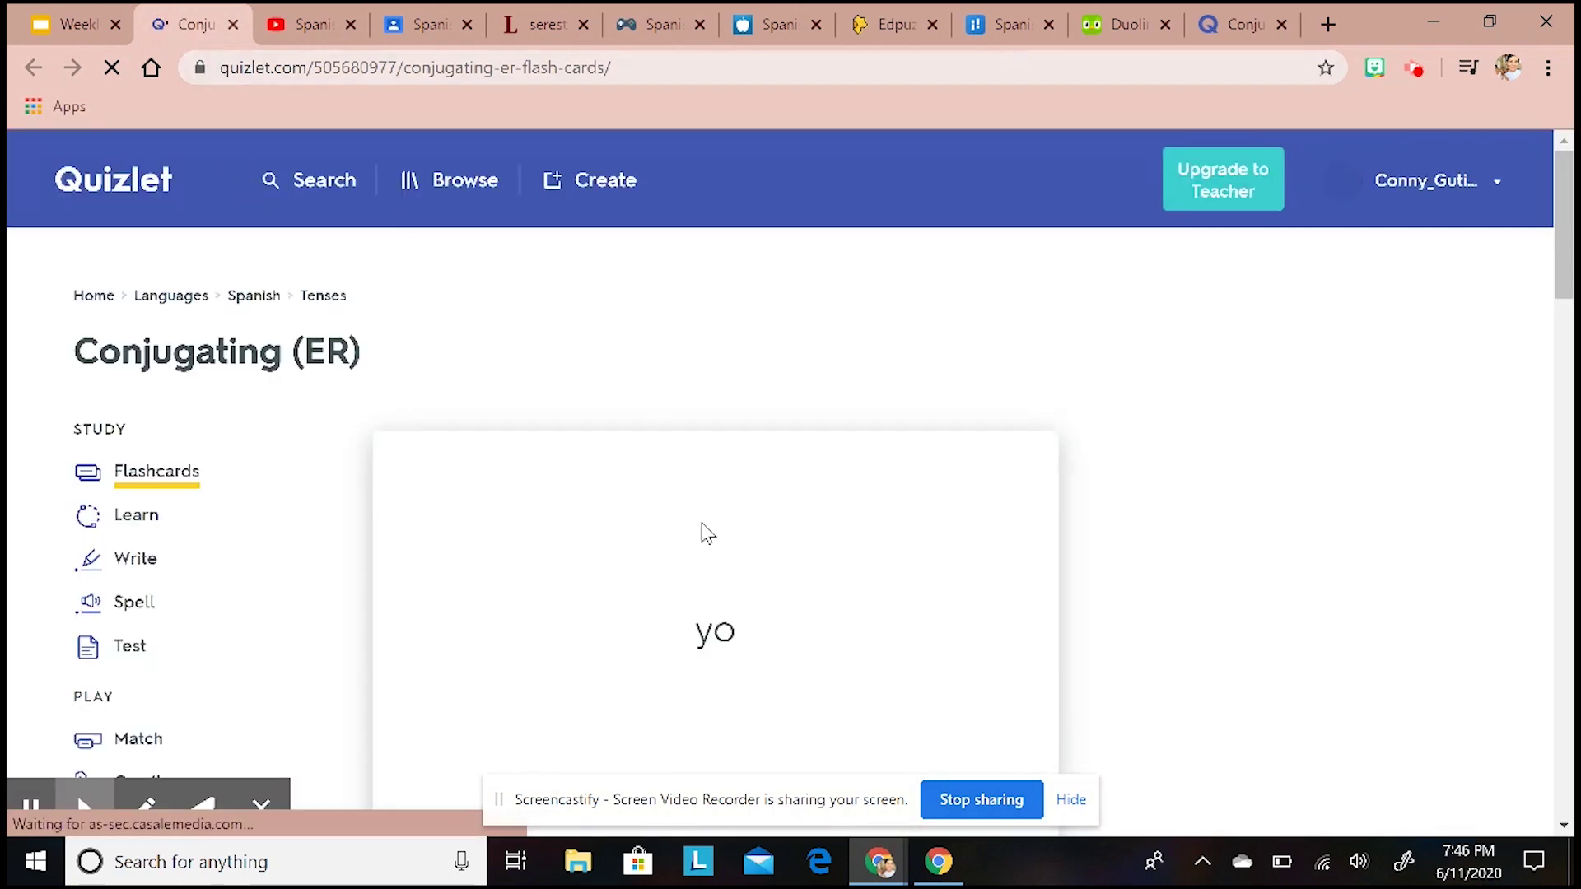
left_click(234, 25)
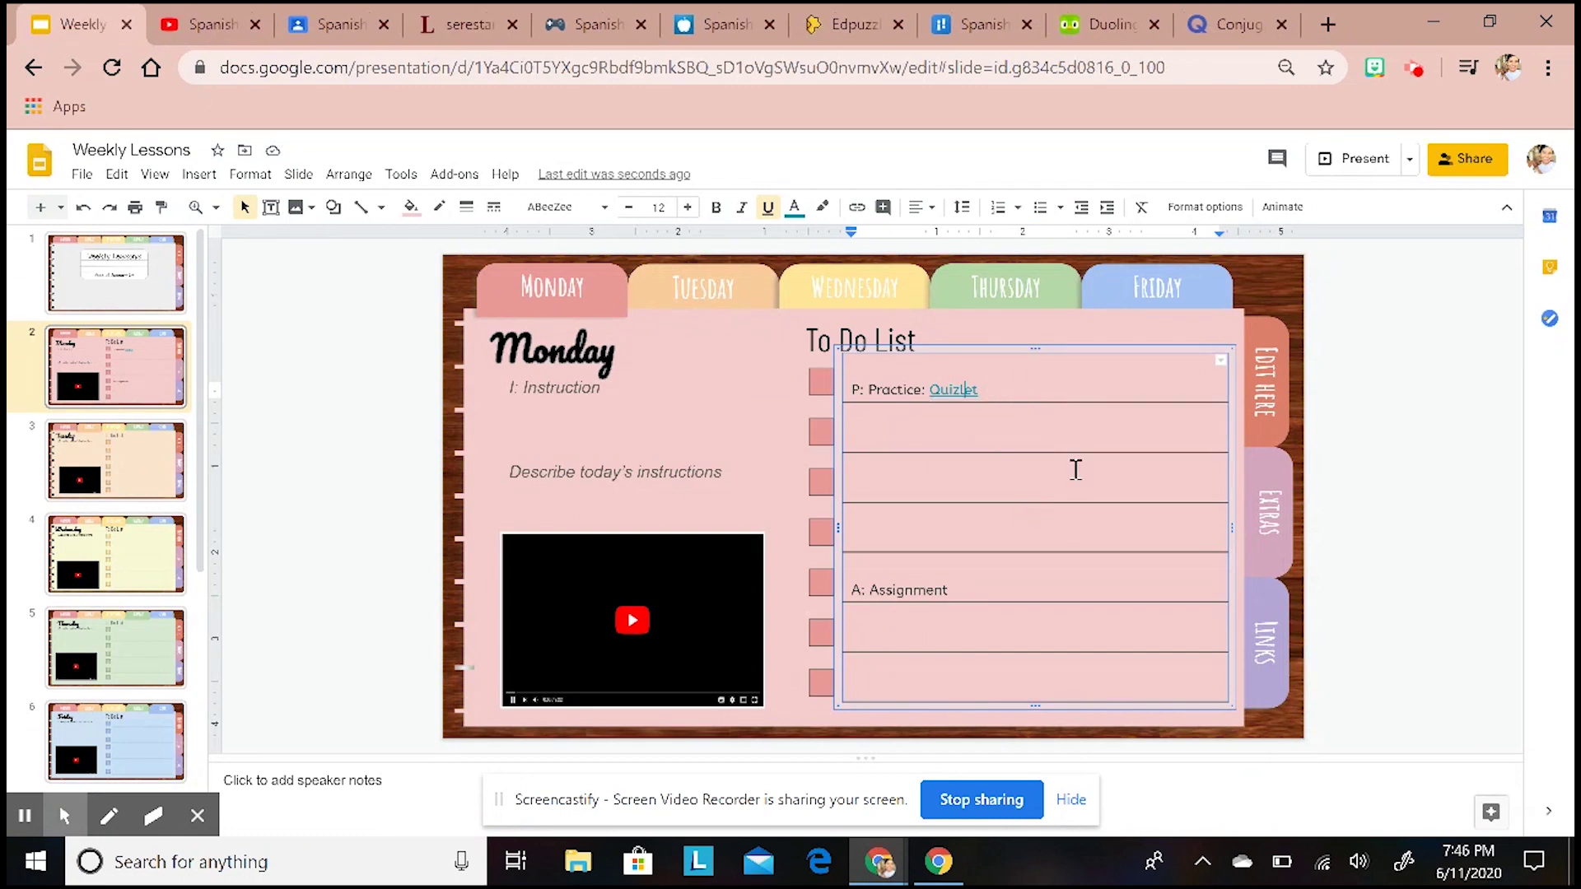
Type Duolingo into the second to-do row and select the word.
left_click(1015, 399)
type("D")
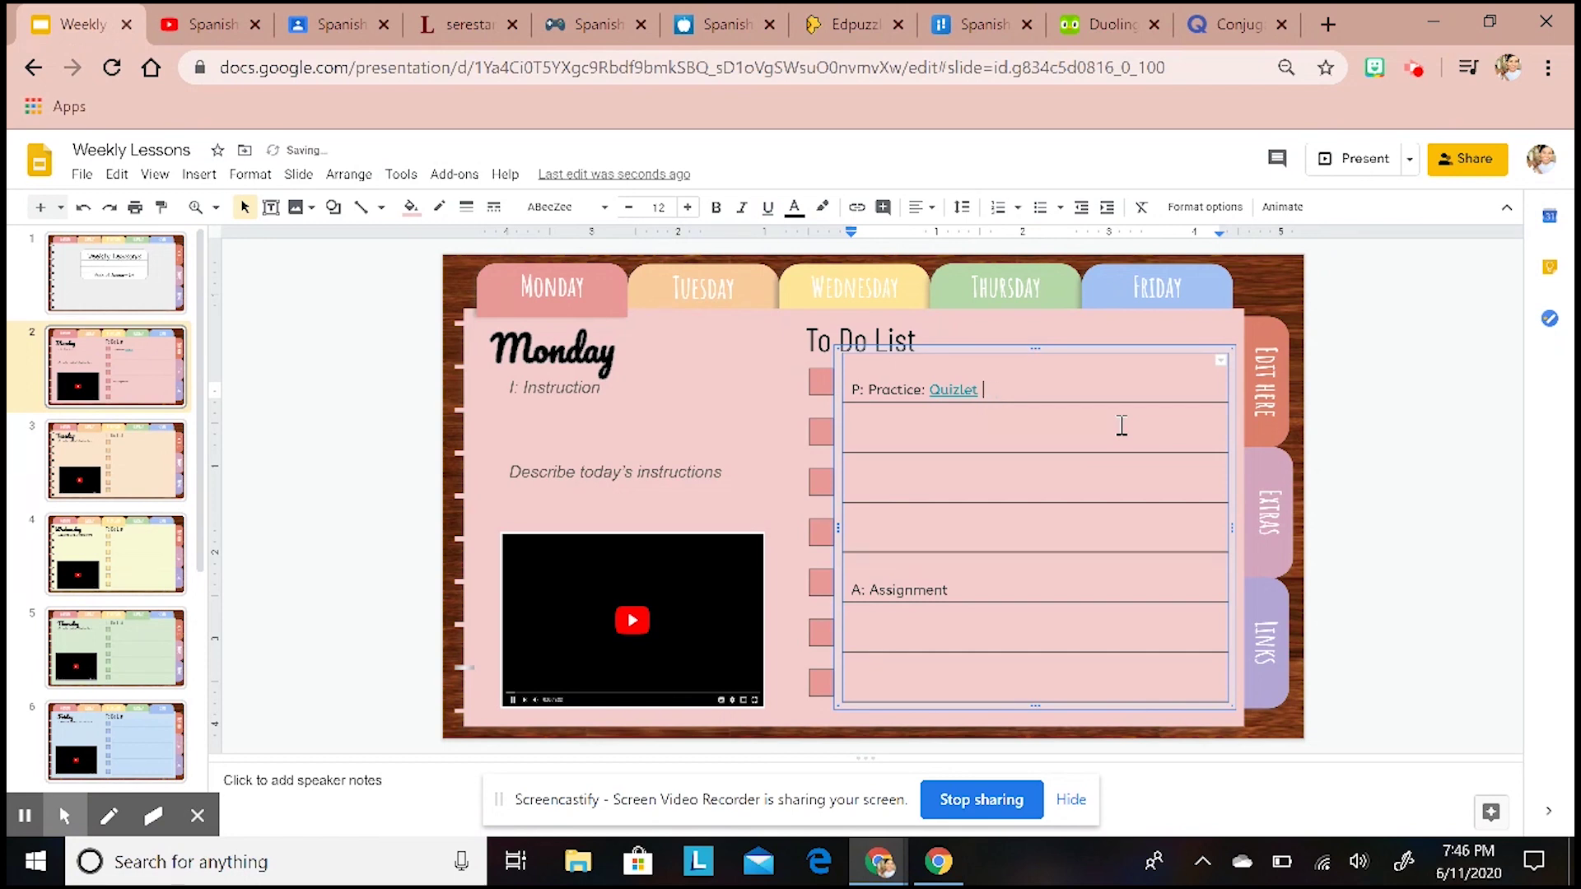
left_click(965, 434)
type("Duolingo")
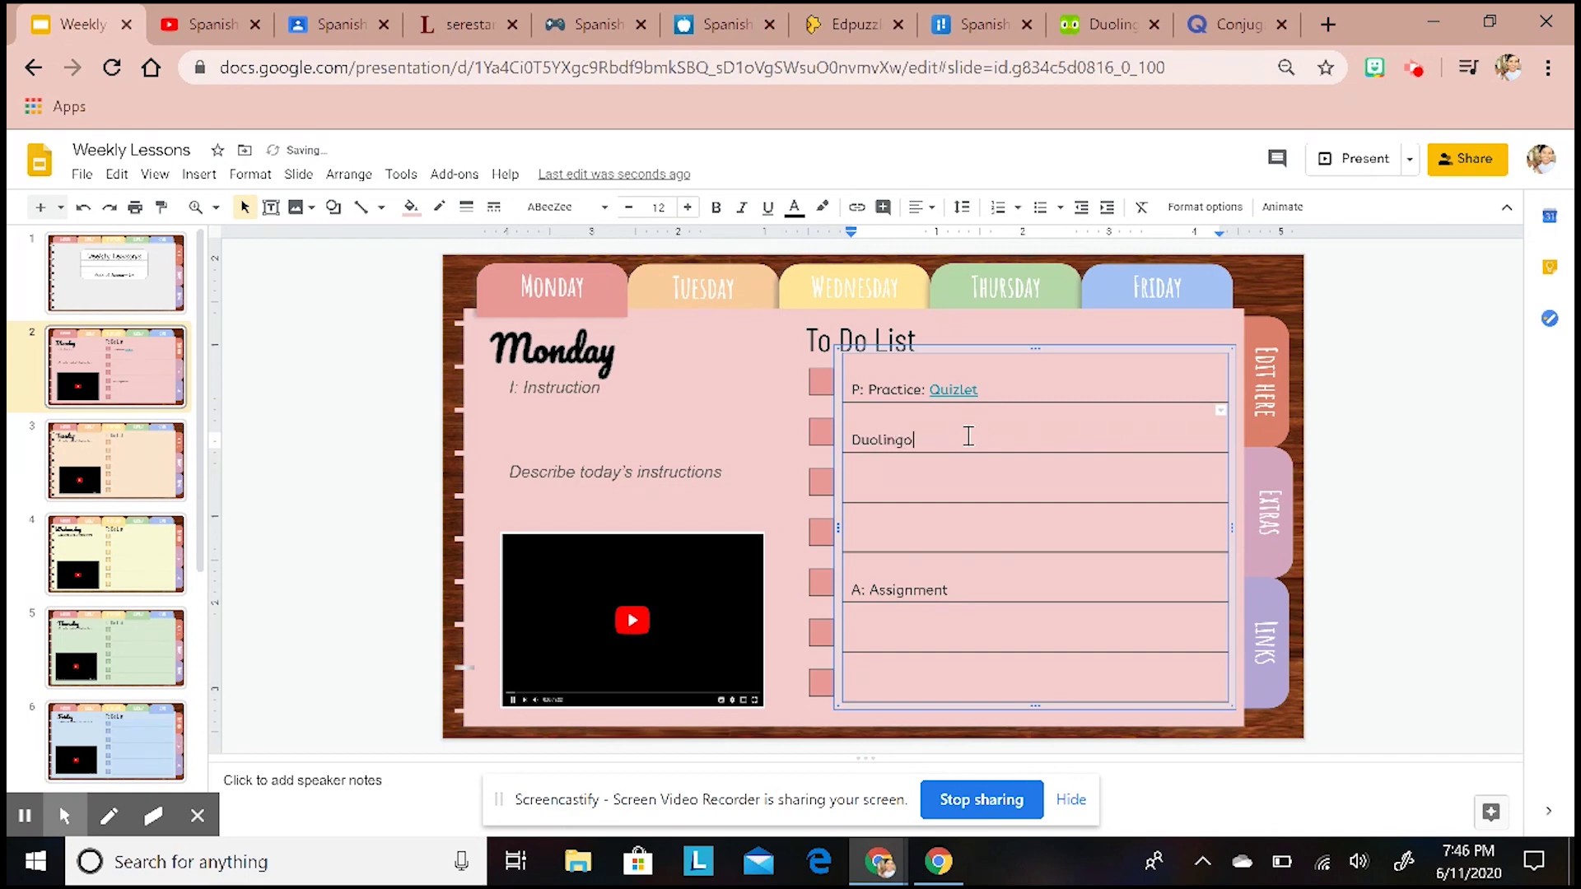
left_click_drag(920, 445, 851, 440)
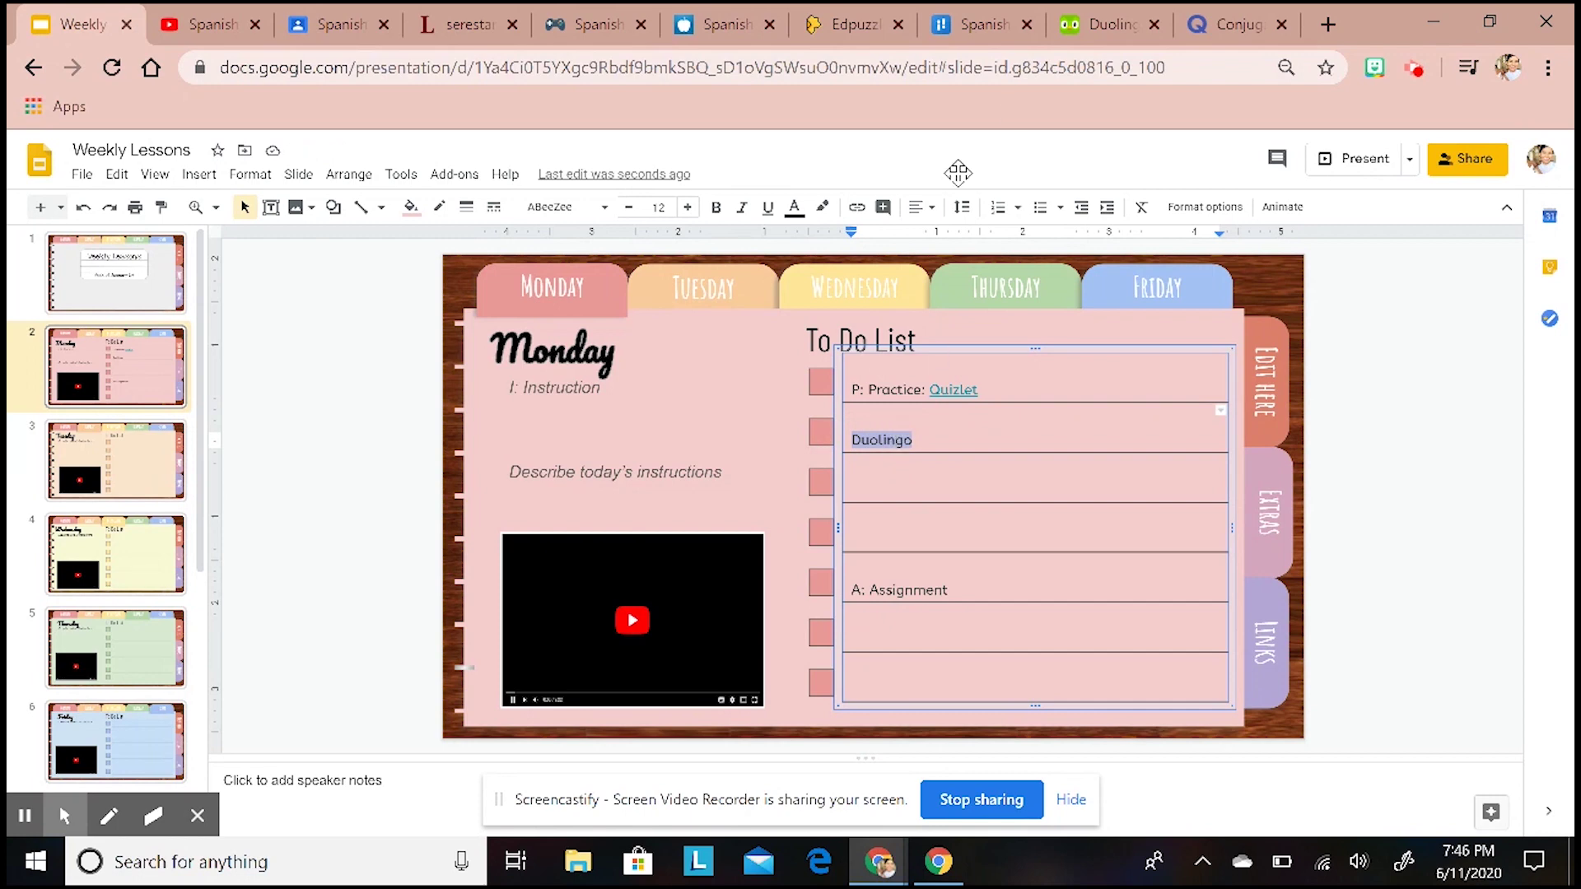
Copy the duolingo.com address from the Duolingo website's address bar.
left_click(1080, 26)
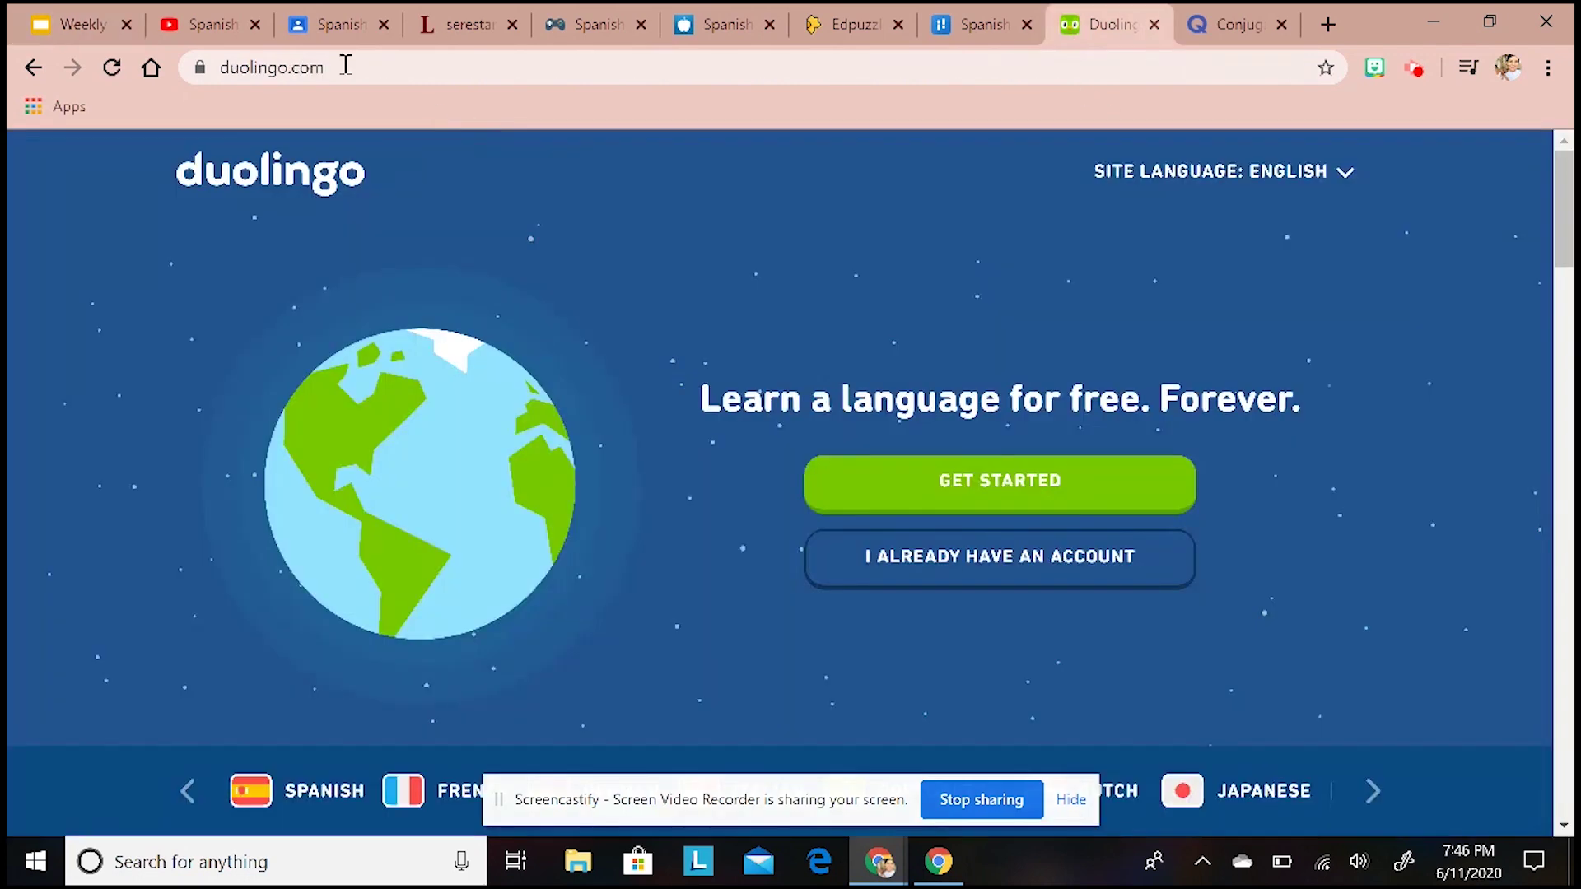
left_click(330, 67)
right_click(313, 74)
left_click(398, 207)
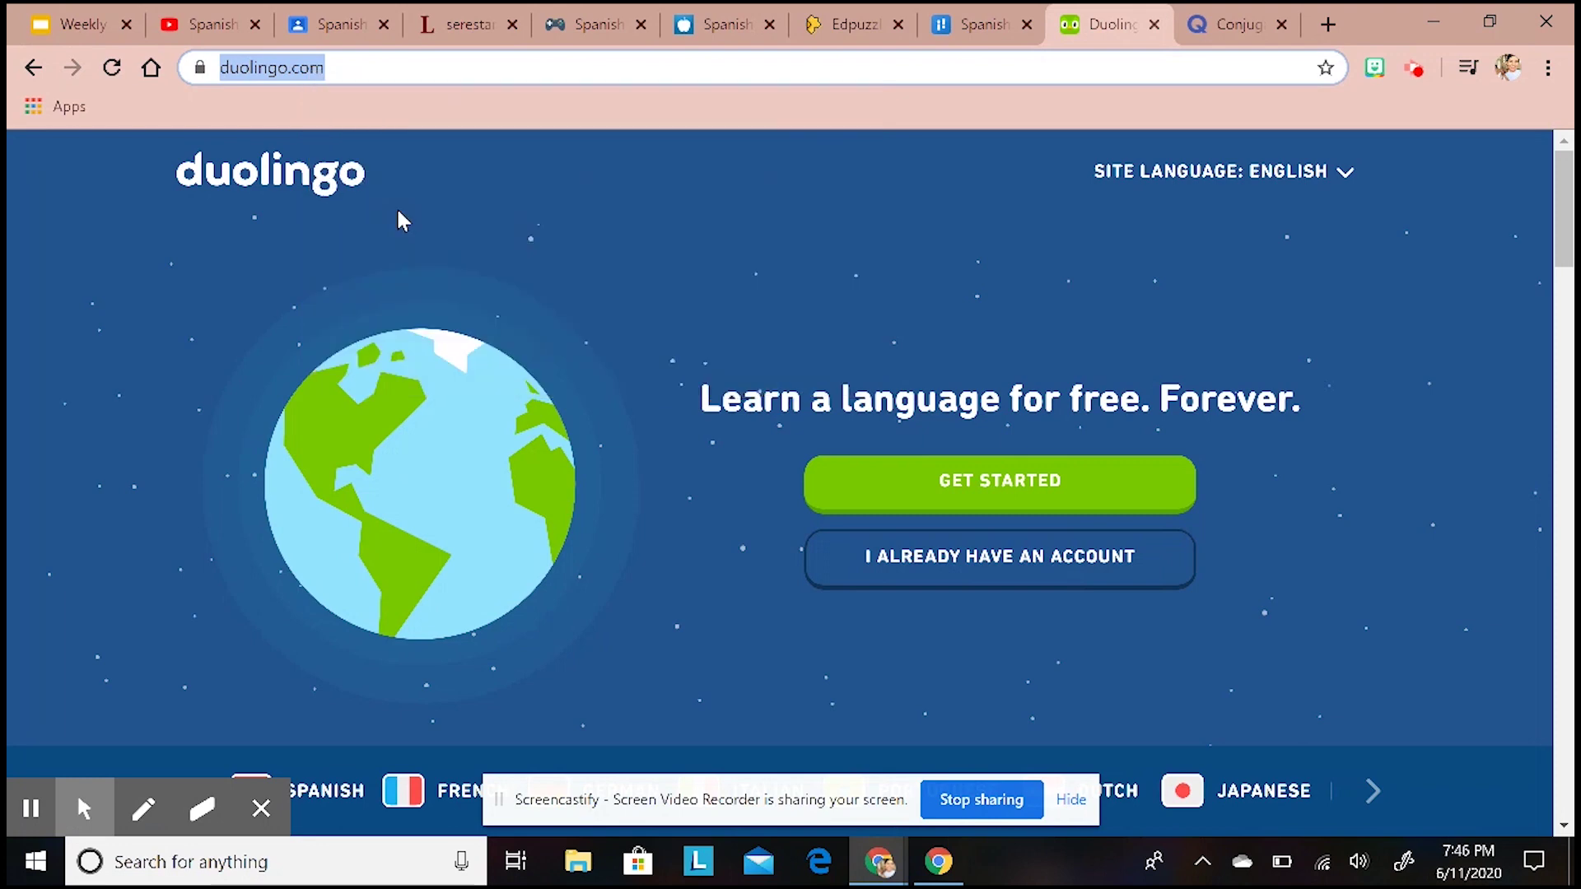
left_click(92, 29)
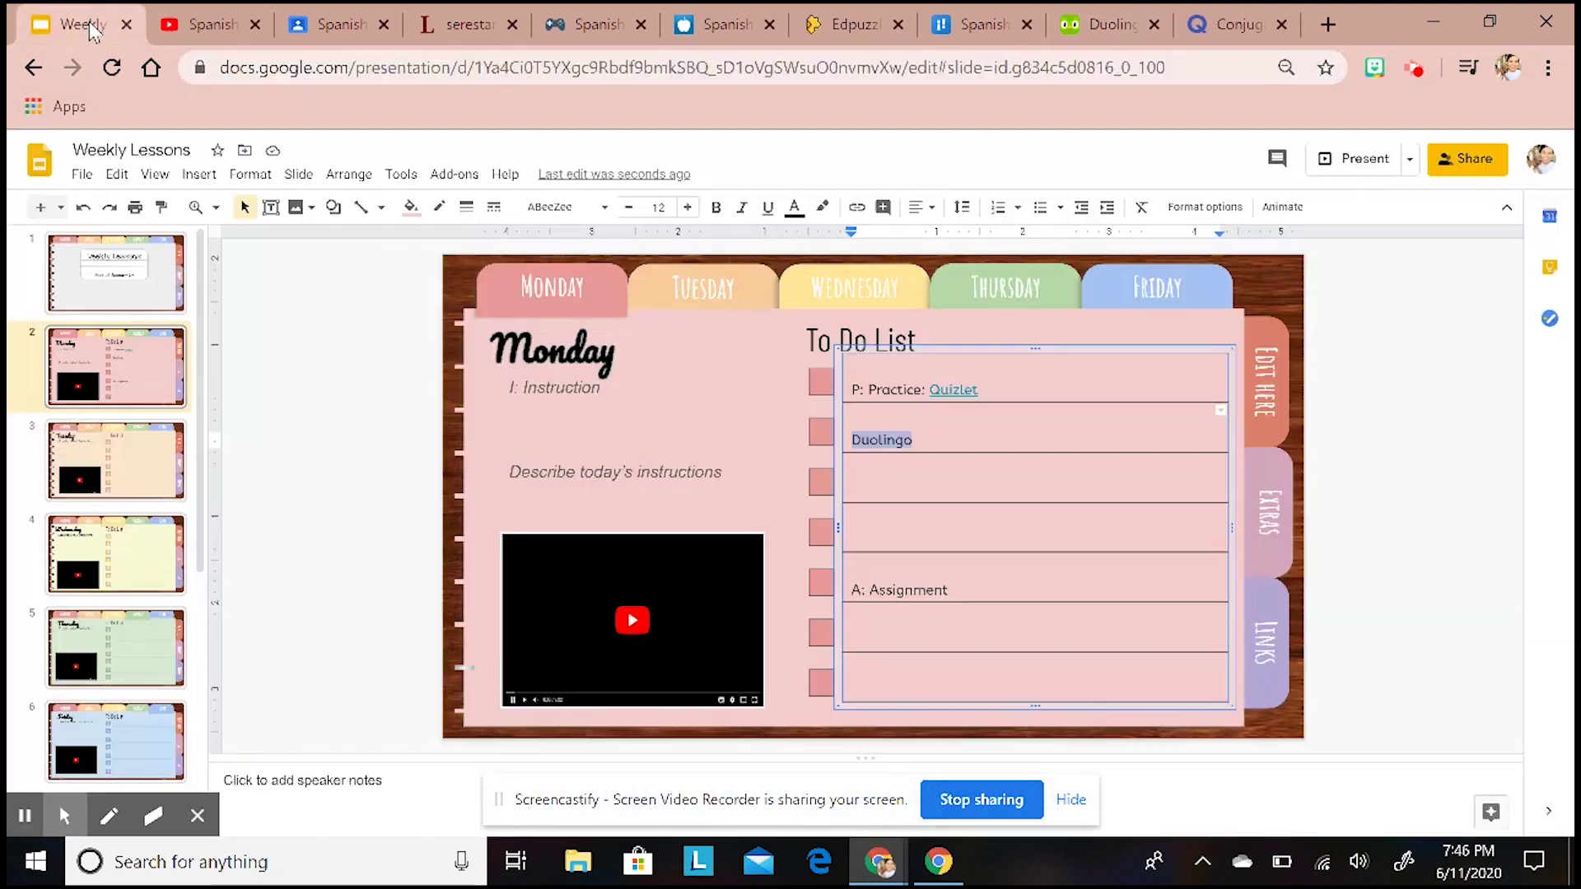
right_click(884, 441)
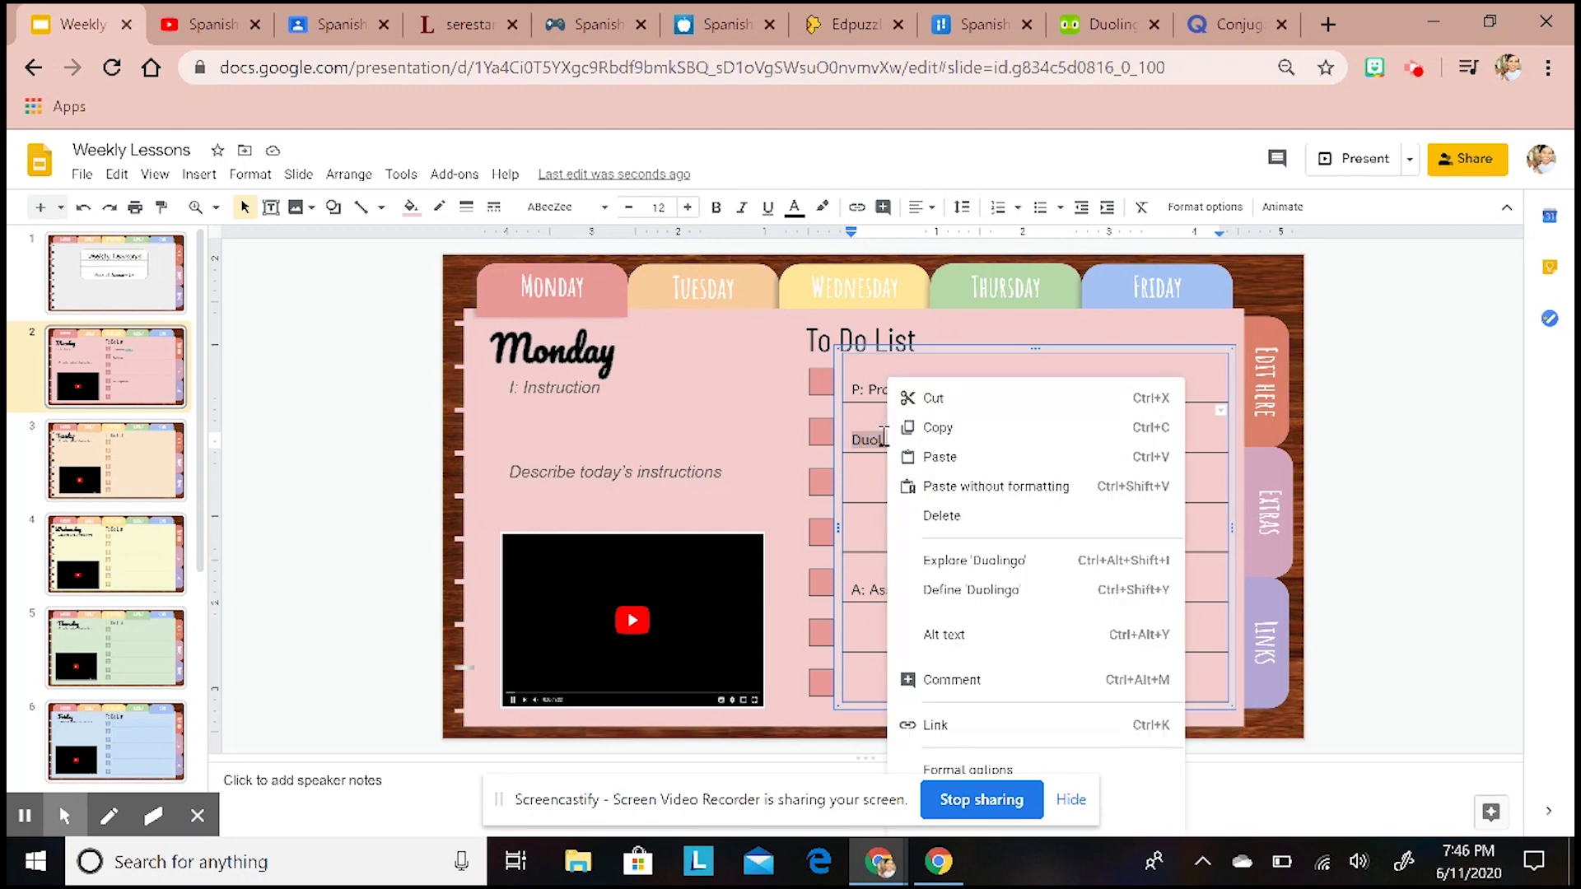
left_click(938, 725)
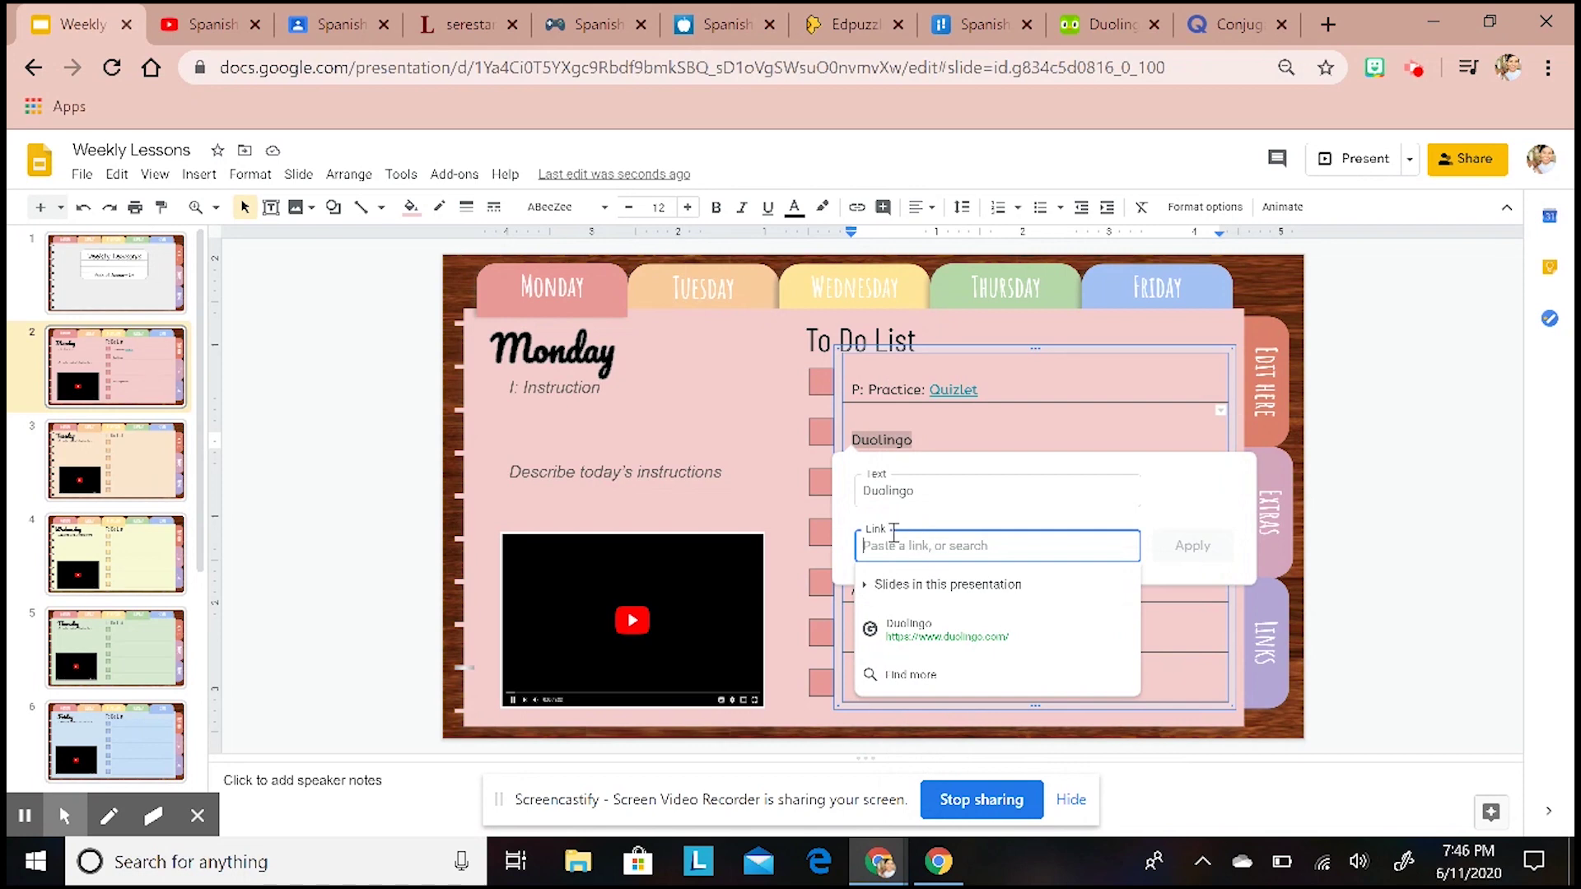
left_click(924, 632)
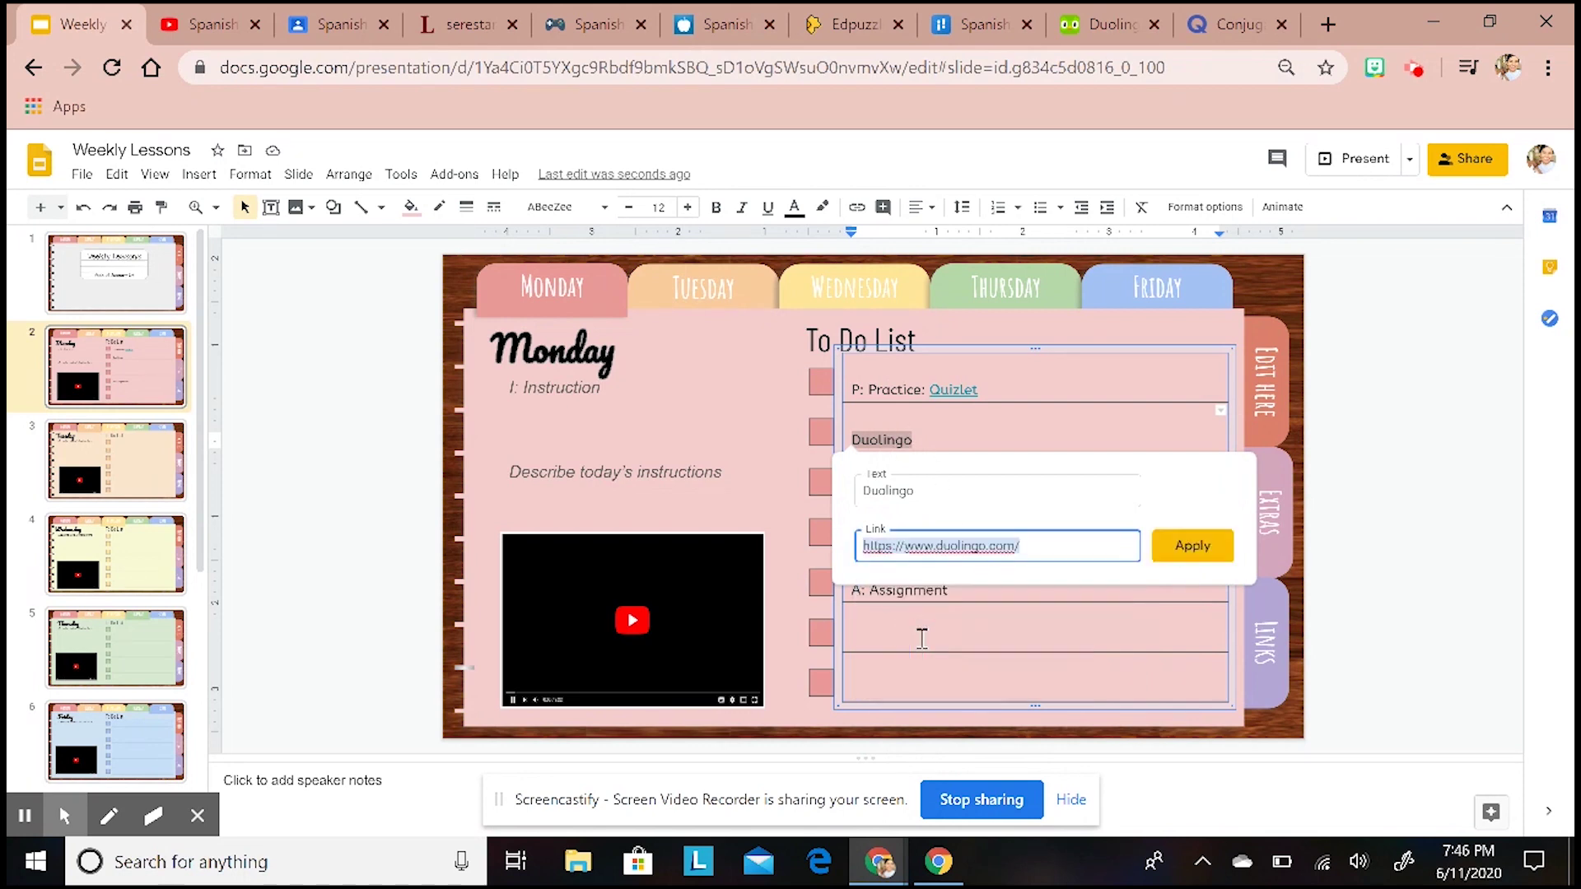
left_click(1193, 548)
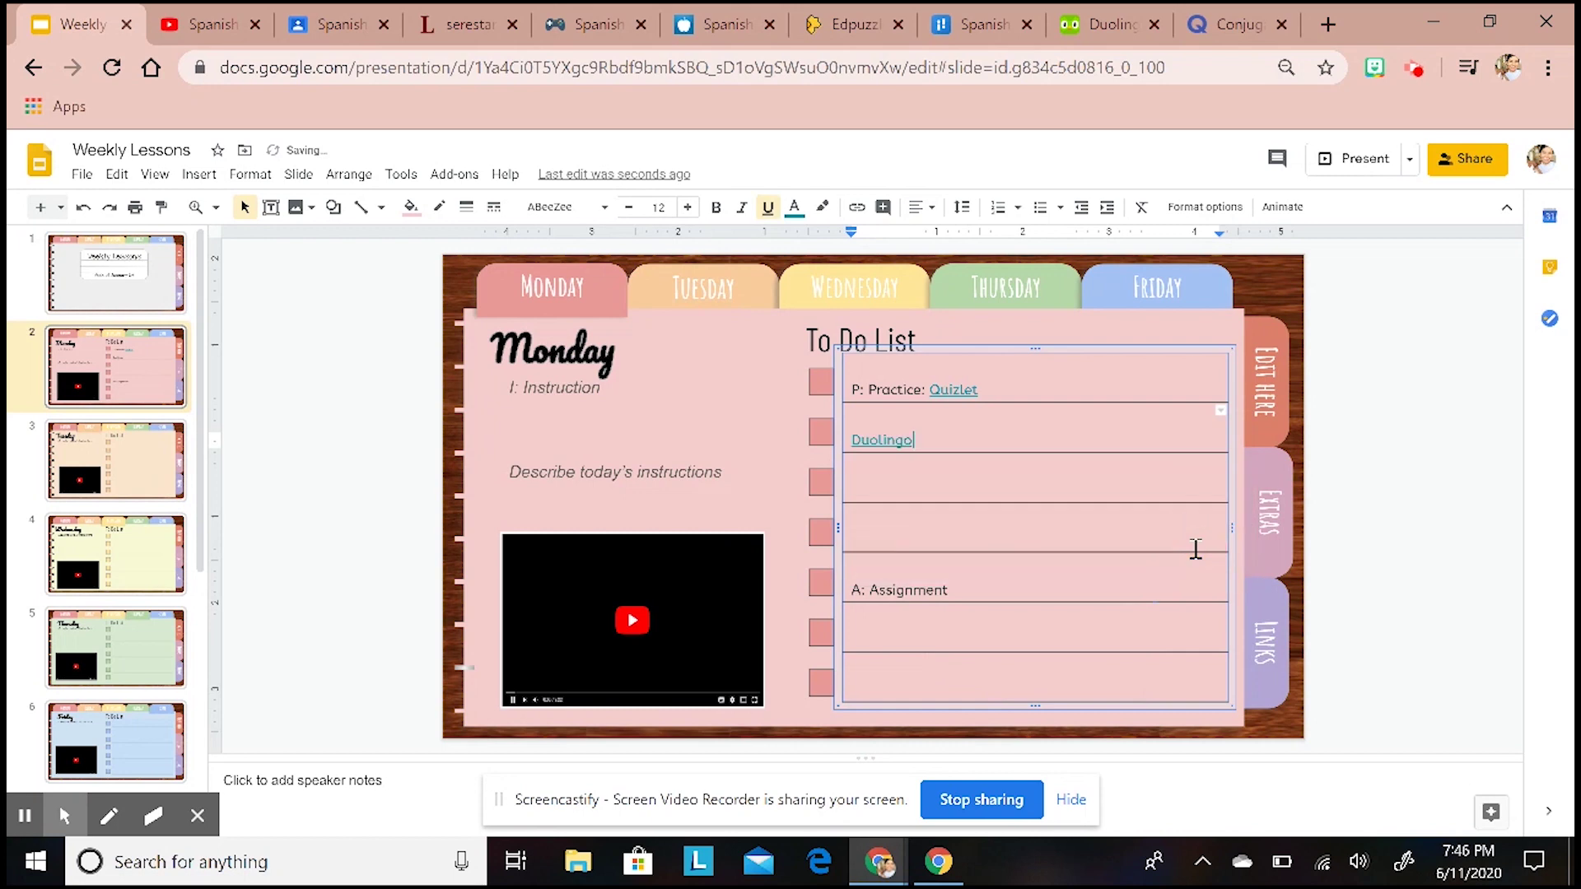
Move the caret from the linked Duolingo word into the empty third to-do row.
left_click(940, 442)
key("Down")
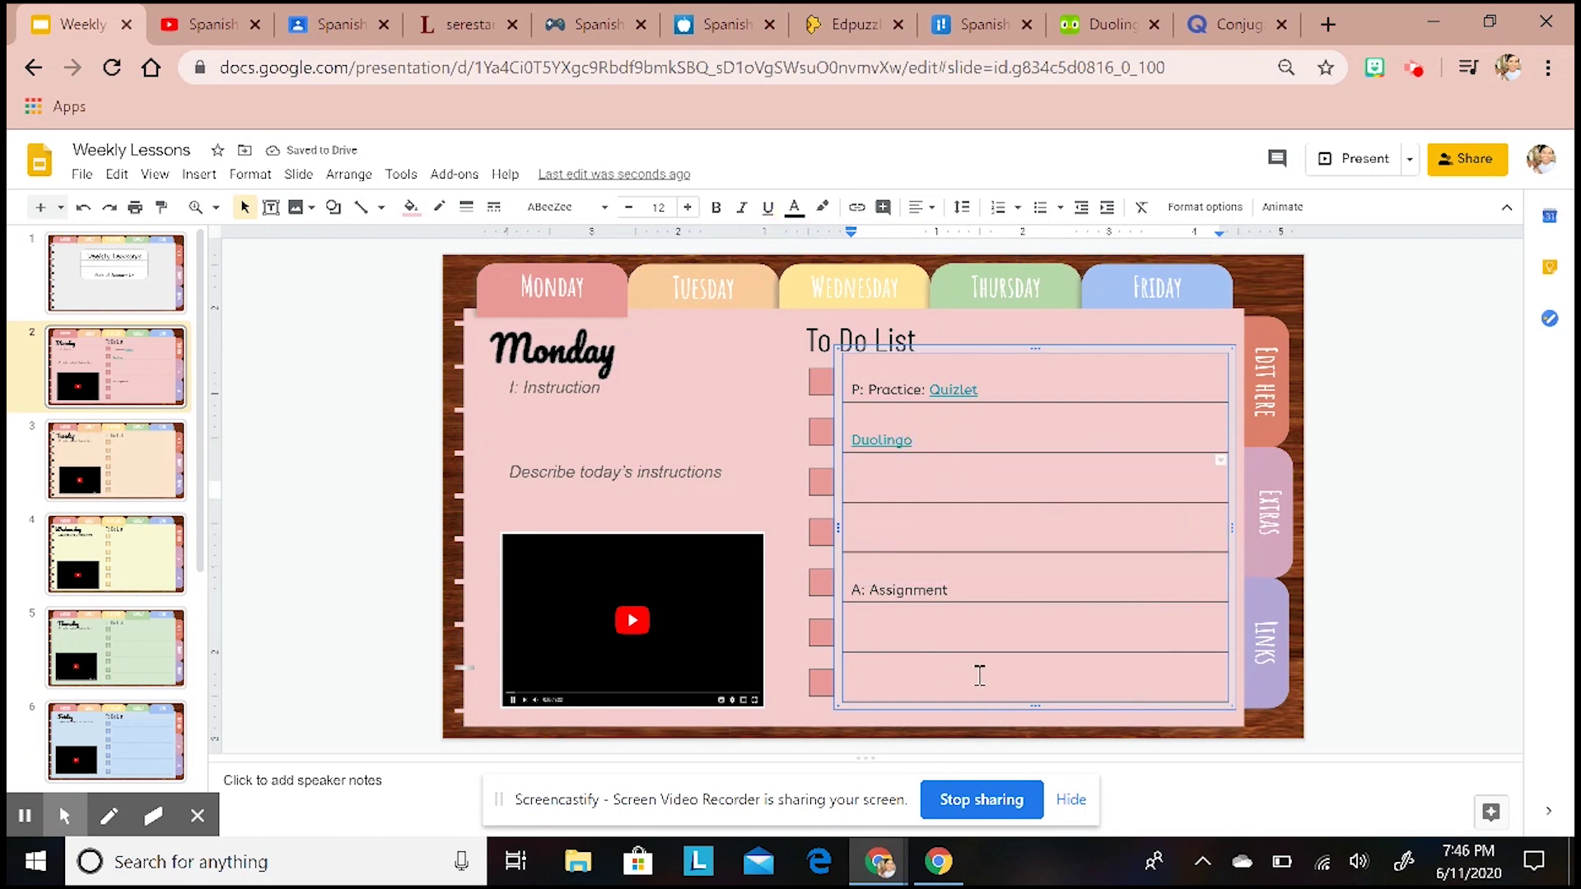
left_click(945, 438)
left_click(912, 496)
left_click(939, 445)
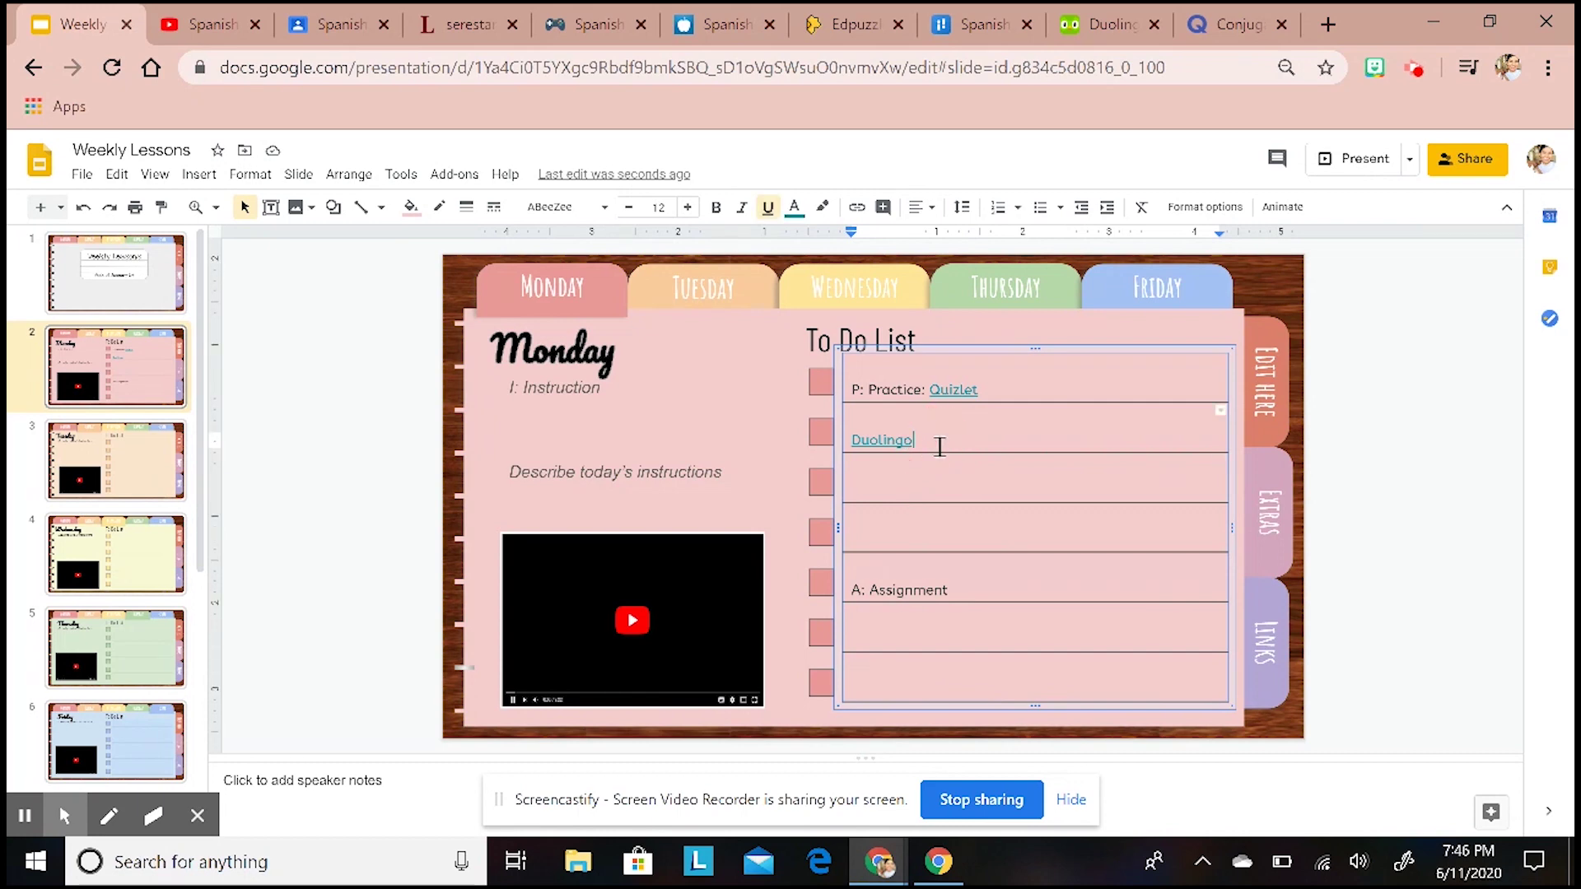
left_click(946, 491)
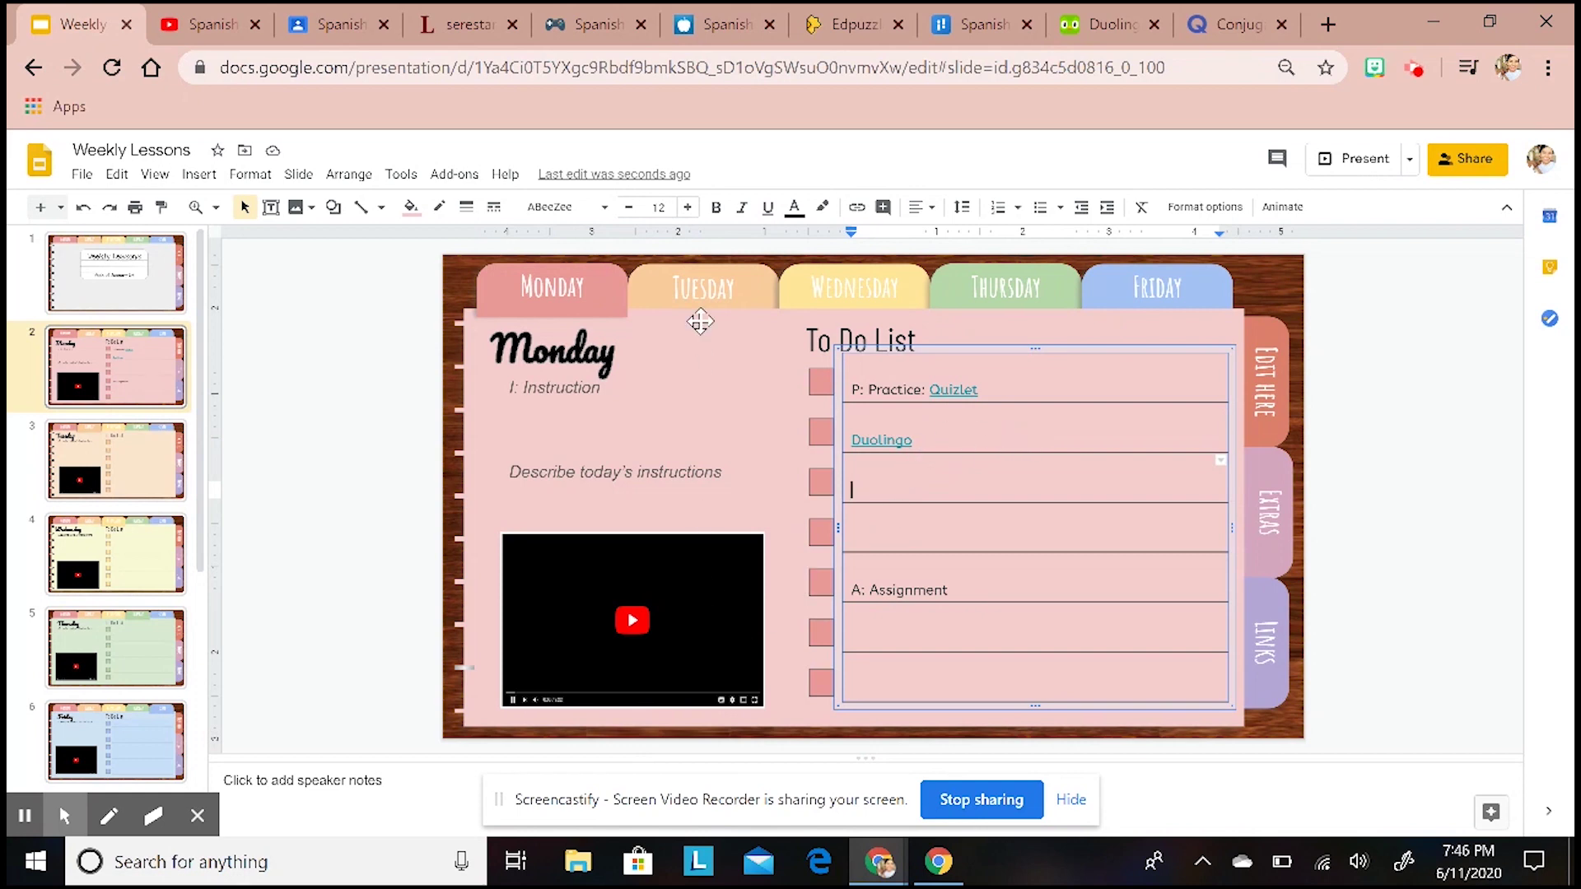
Link the Monday video thumbnail to the pasted duolingo.com address and check the Duolingo site.
left_click(732, 696)
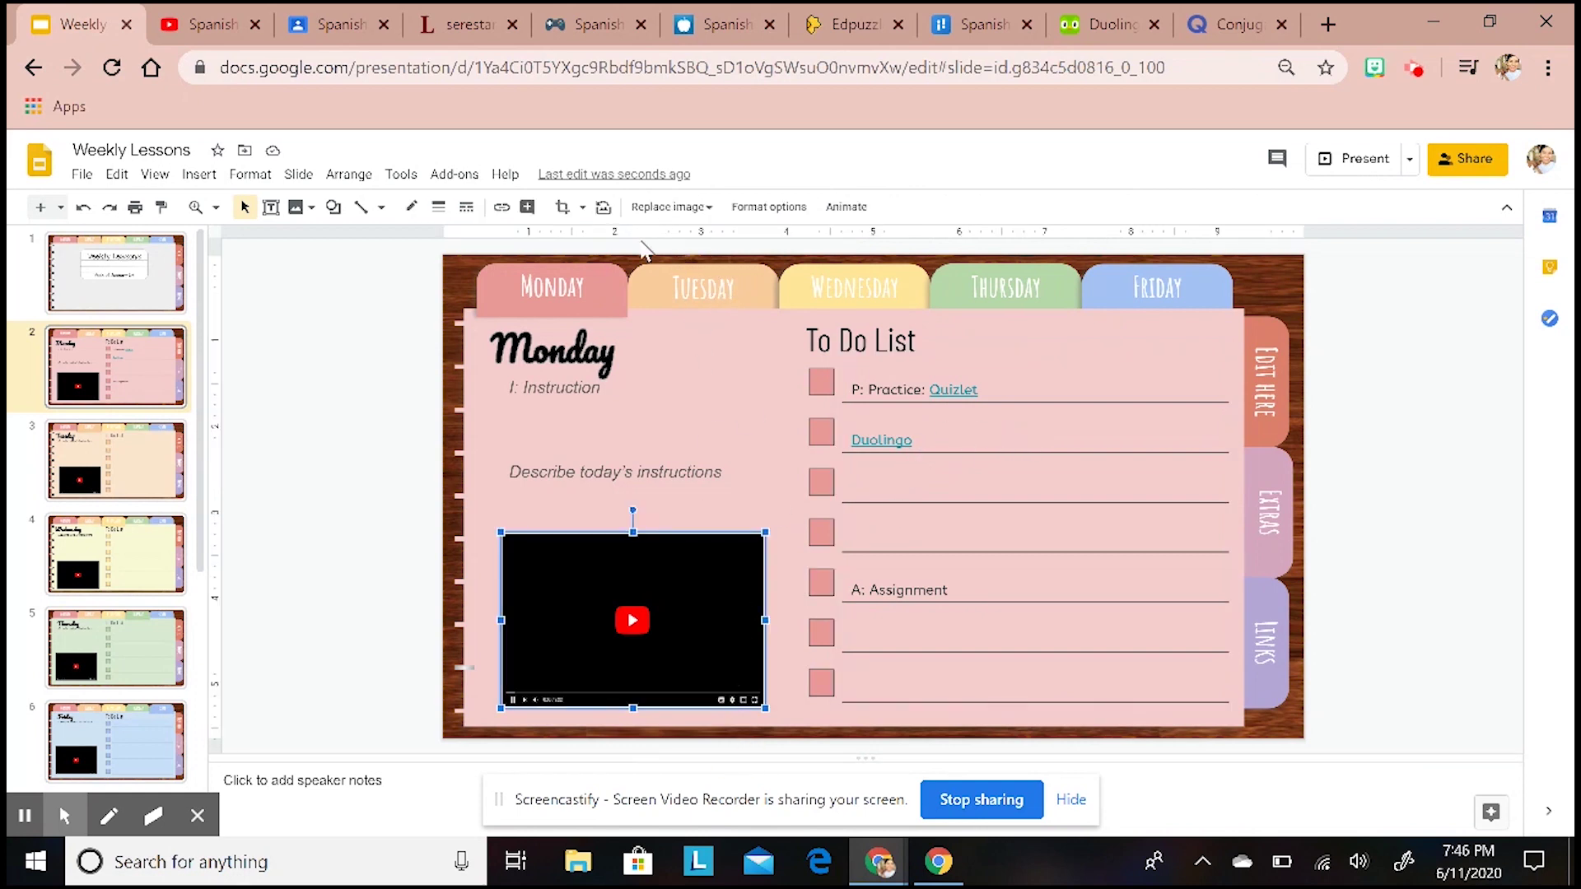
left_click(501, 207)
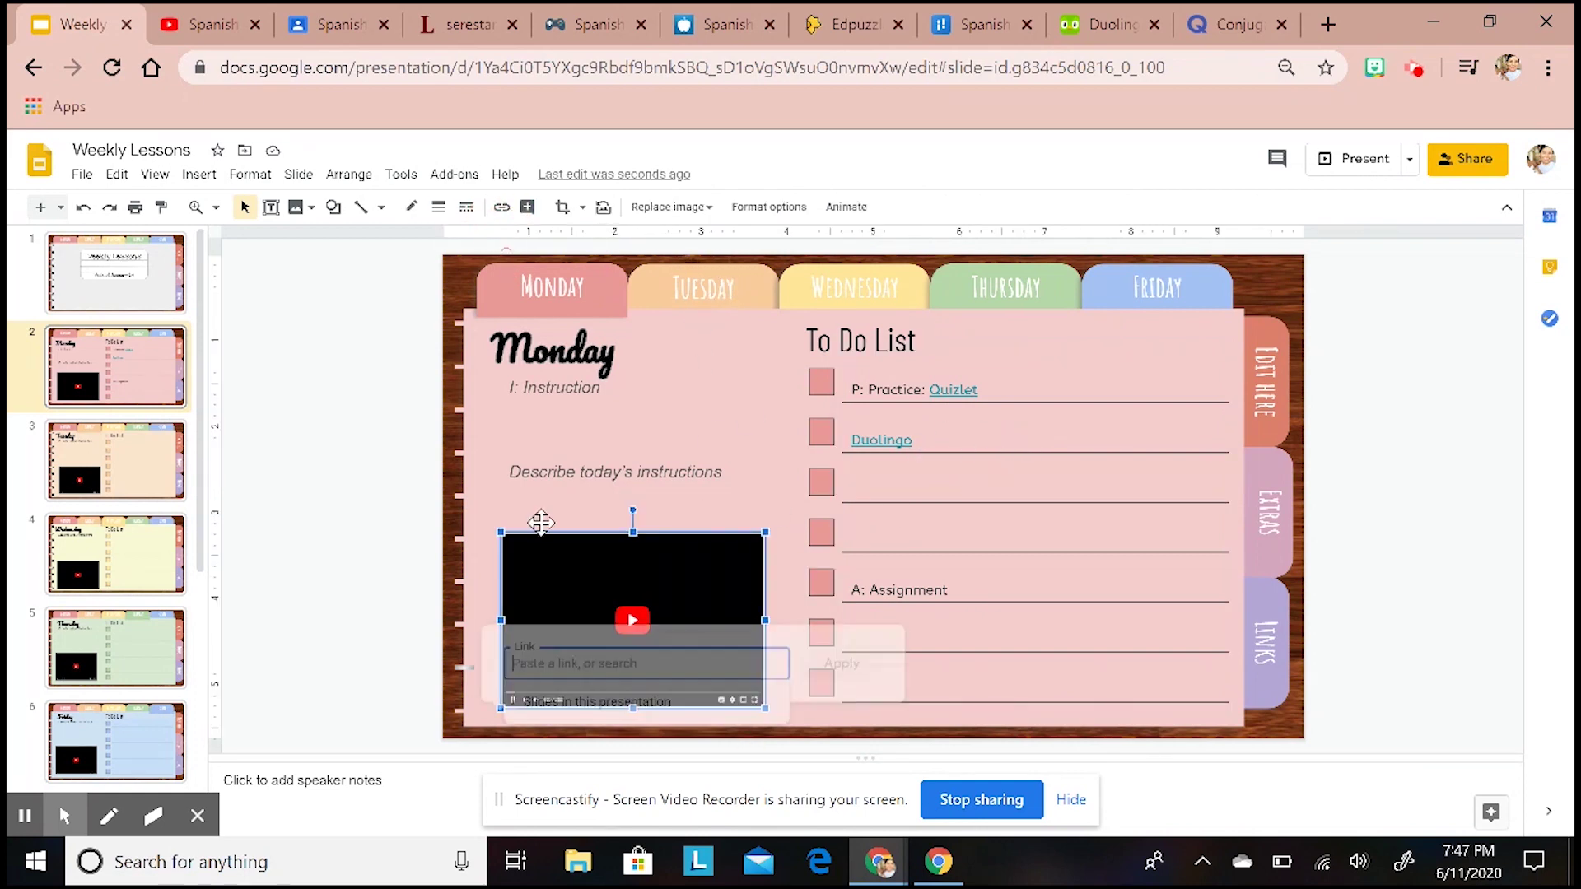
right_click(586, 668)
left_click(631, 472)
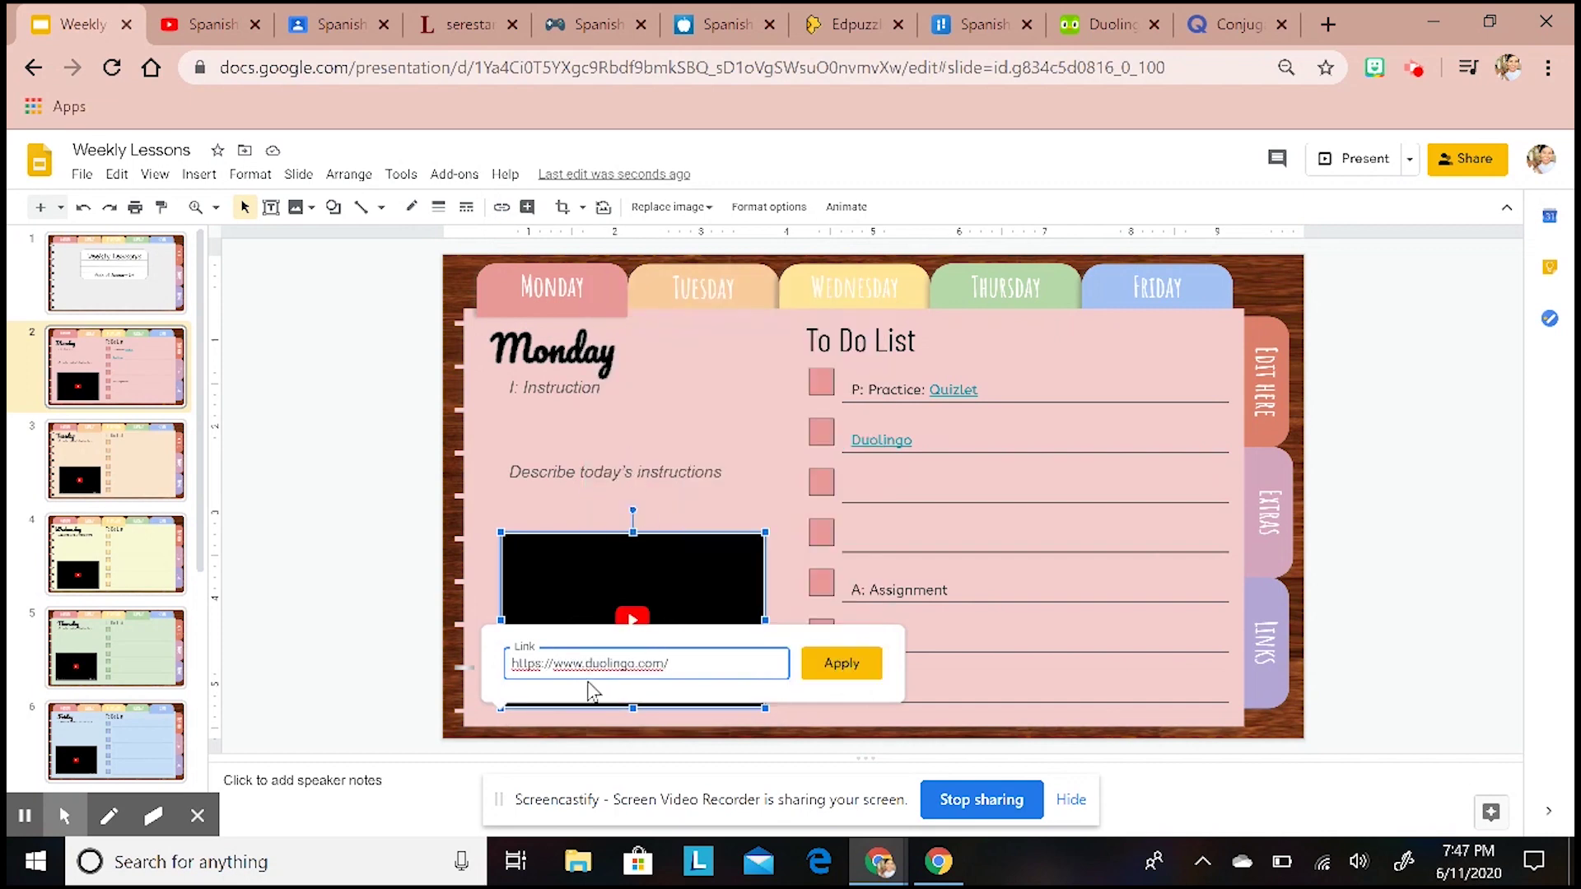
left_click(841, 663)
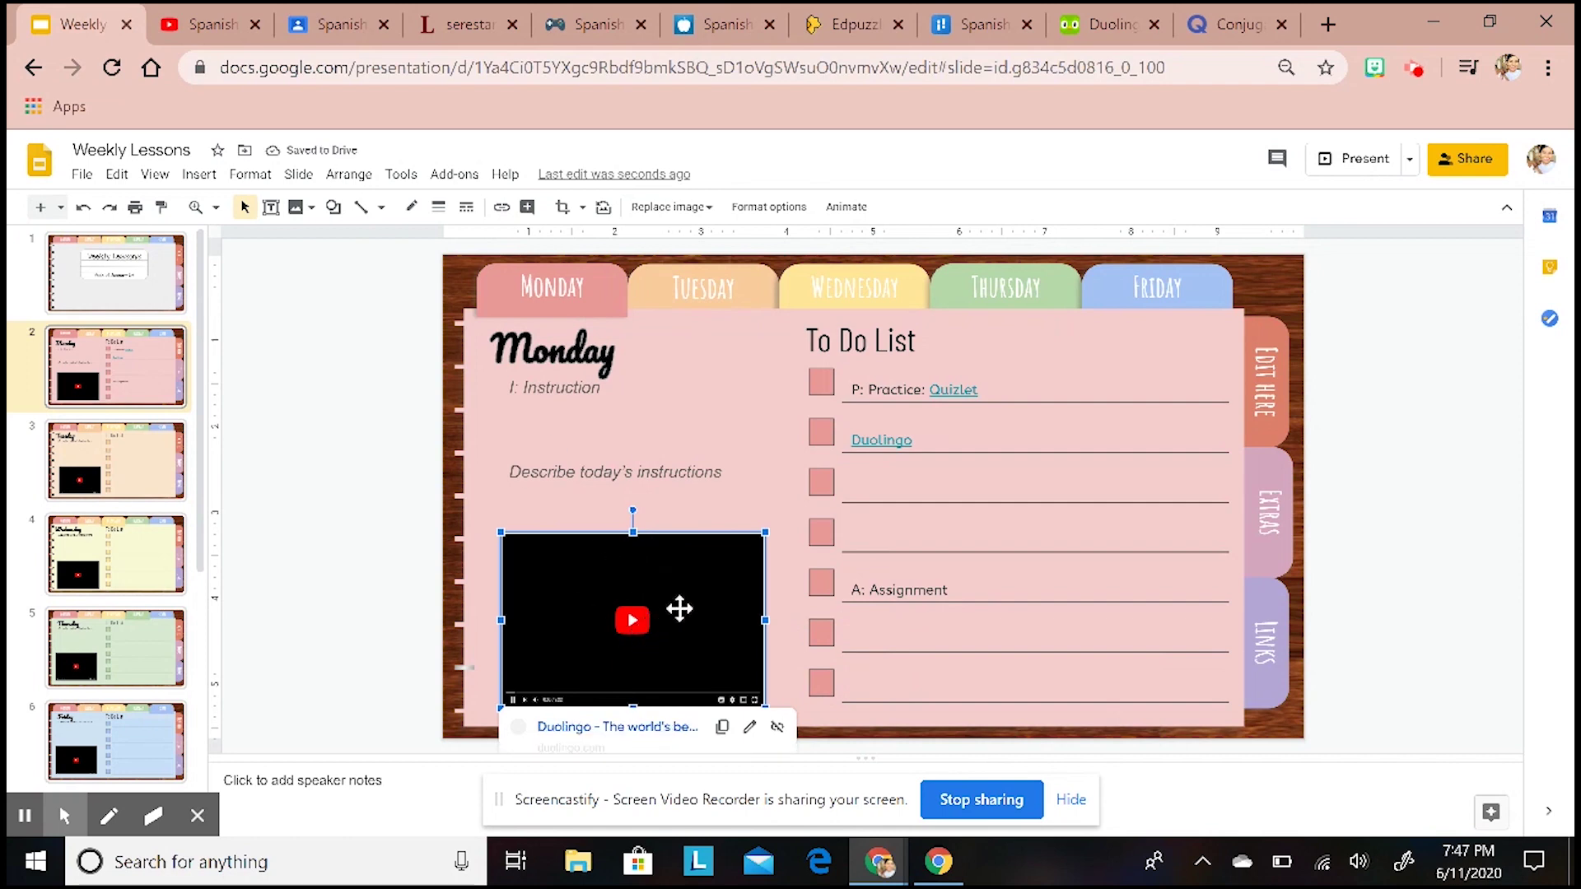
left_click(1110, 20)
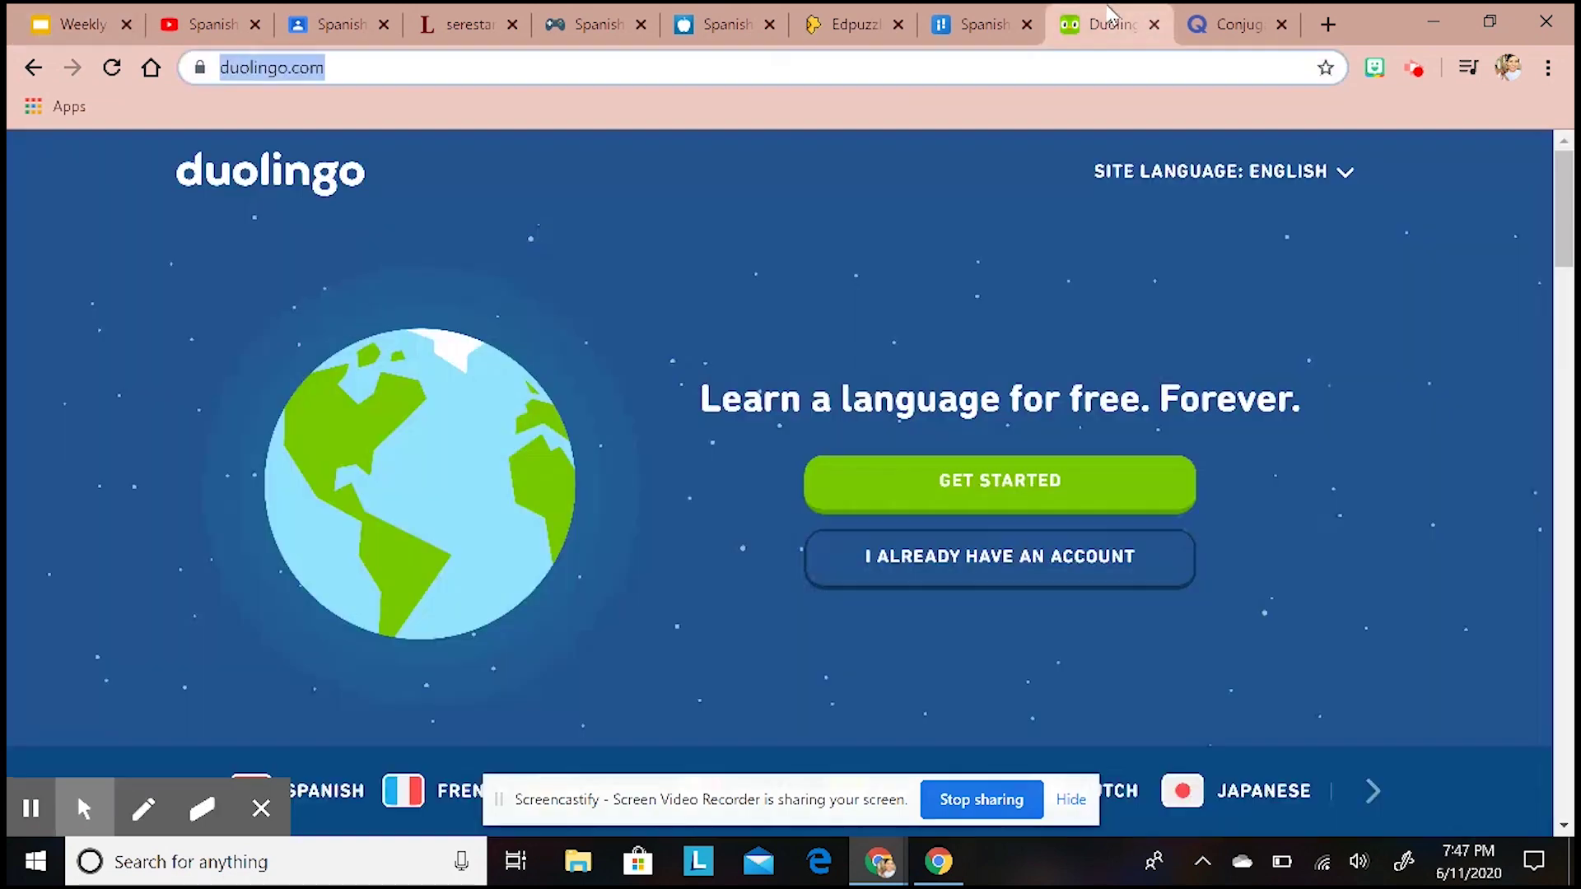
left_click(91, 23)
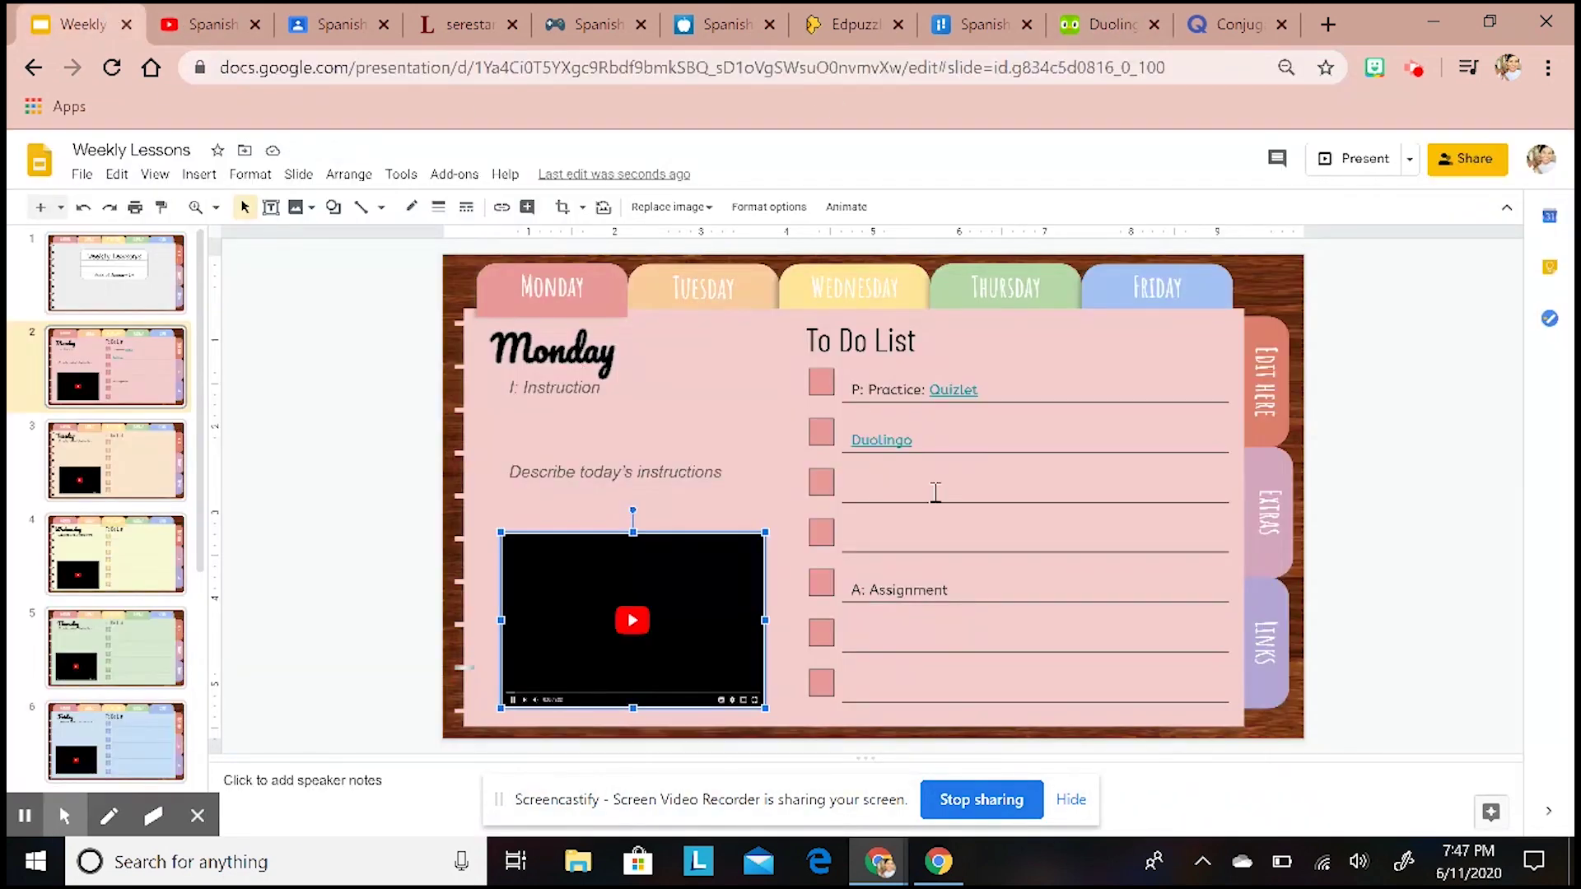